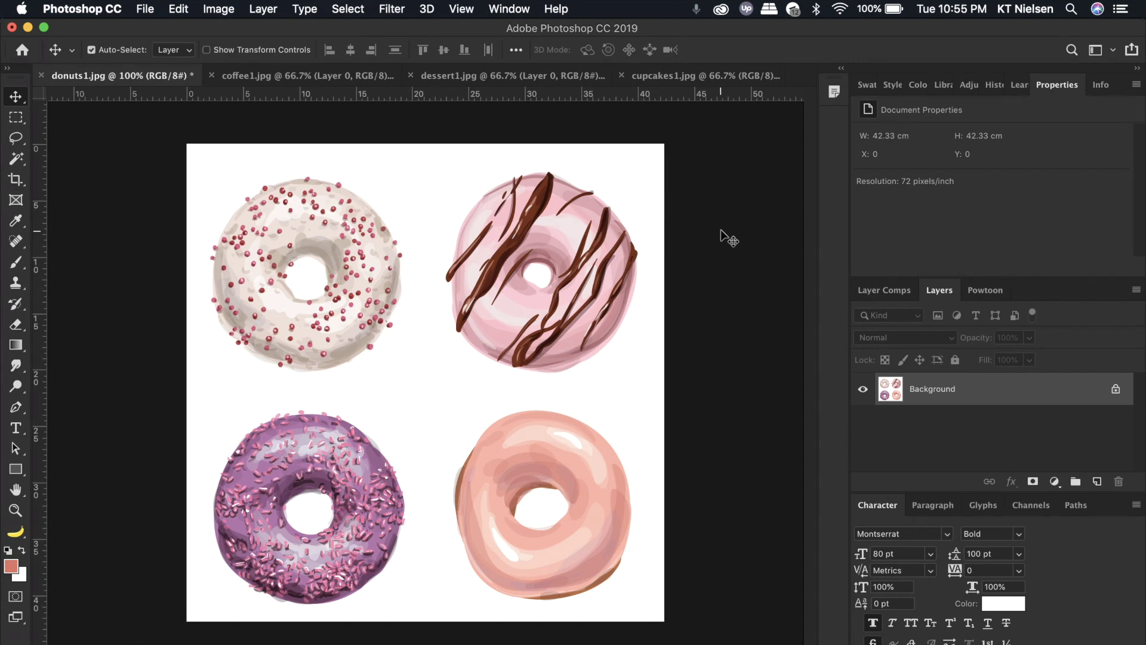
- Look through the coffee, dessert and cupcakes illustrations, then return to the donuts image
left_click(257, 75)
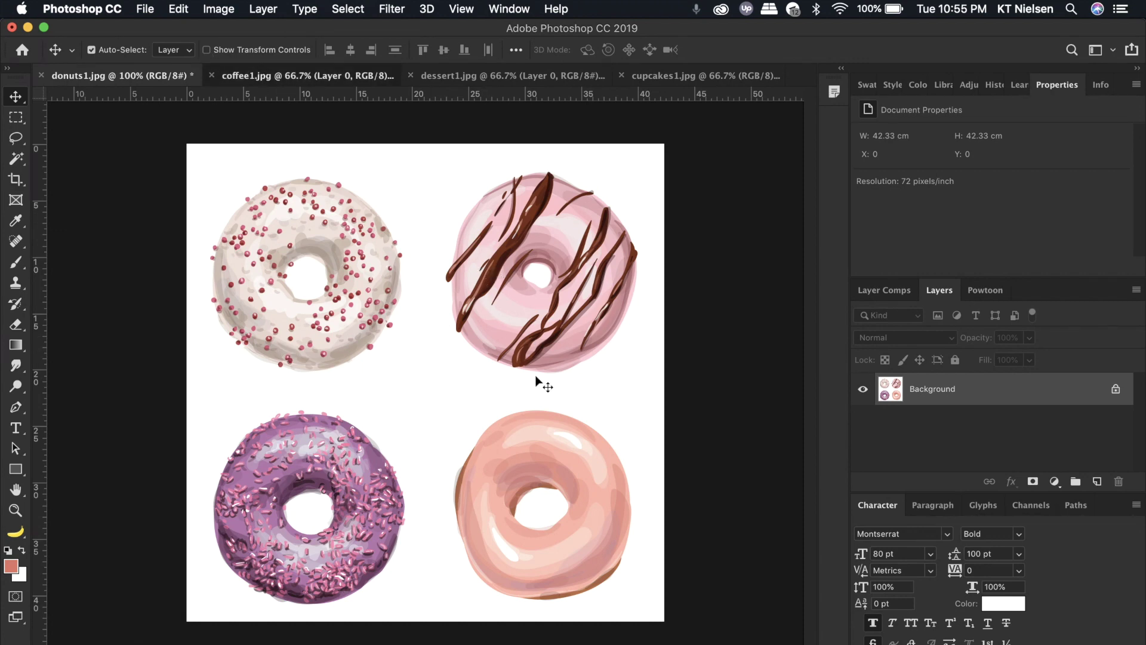
left_click(507, 75)
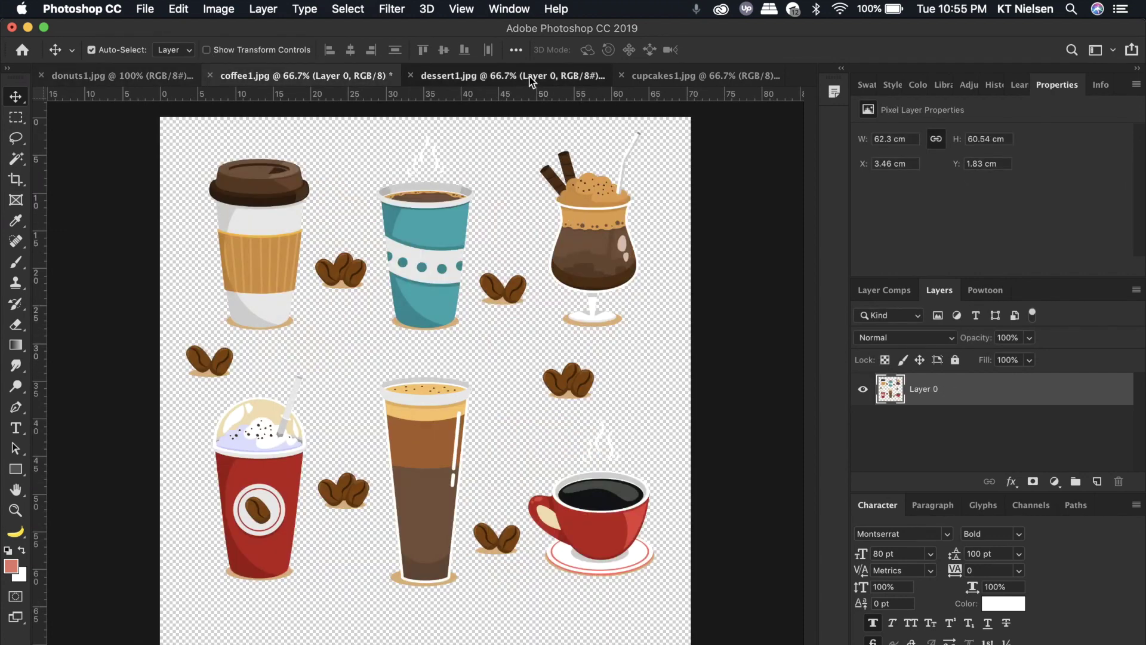
left_click(720, 76)
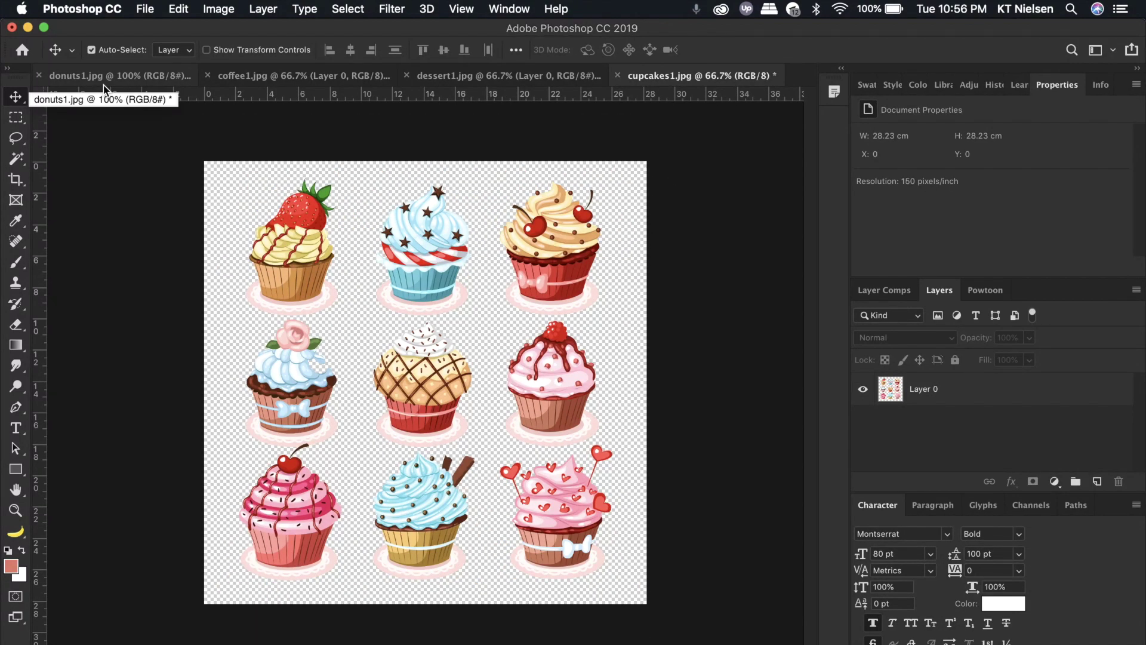
left_click(121, 78)
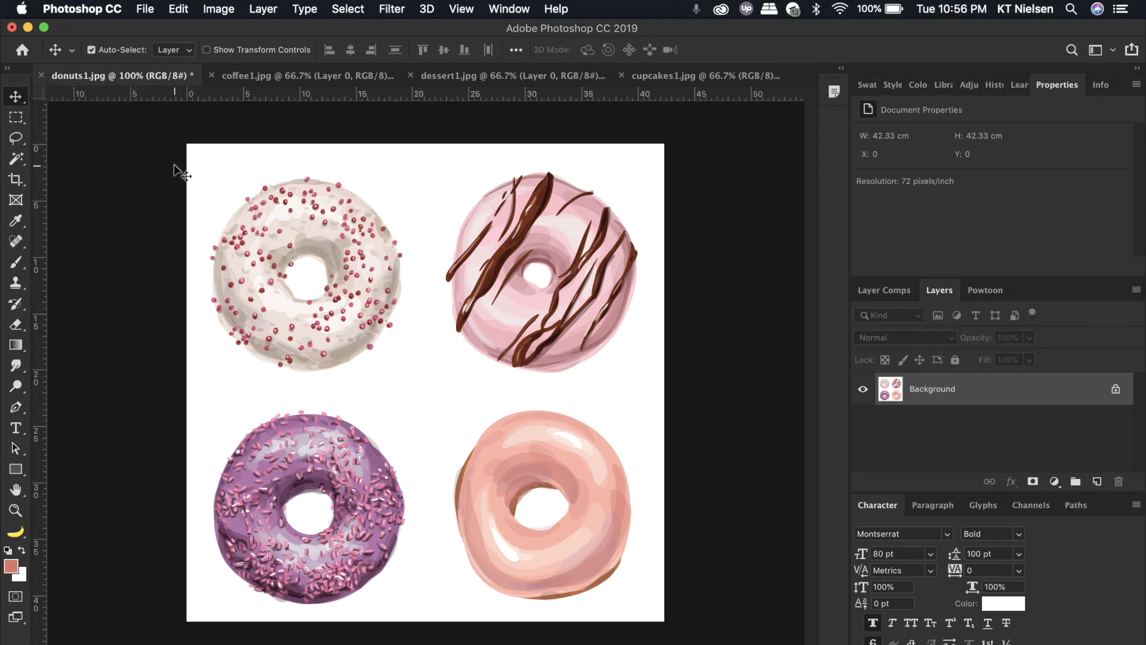
- Create a new 1000 × 1000 px document in RGB Color with a white background
left_click(145, 9)
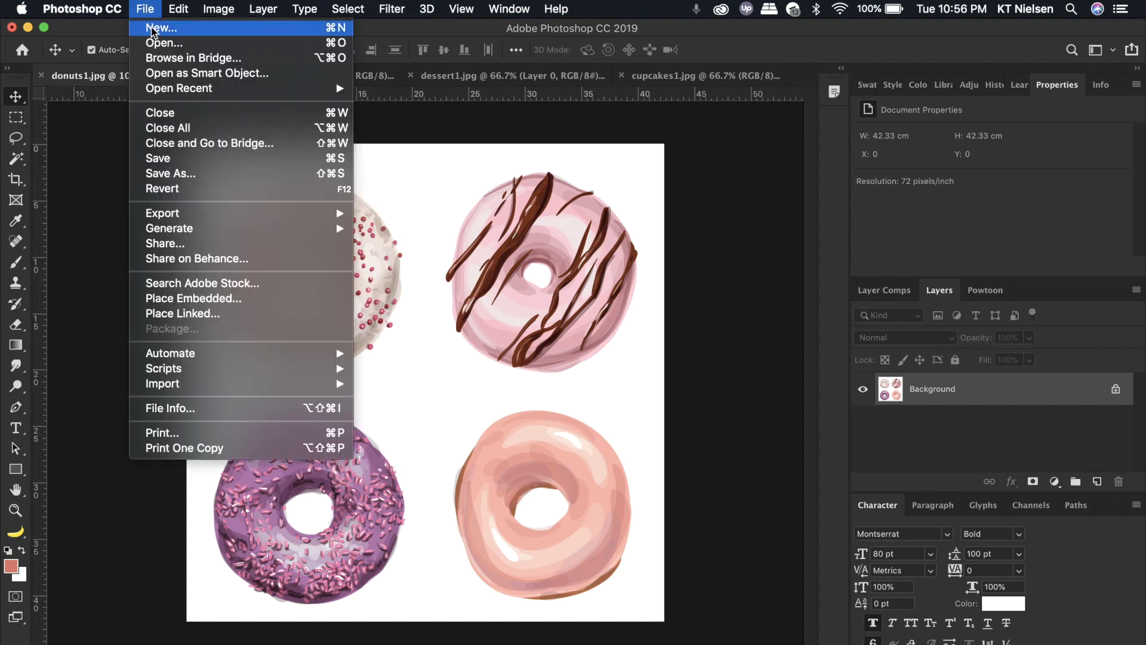
left_click(151, 30)
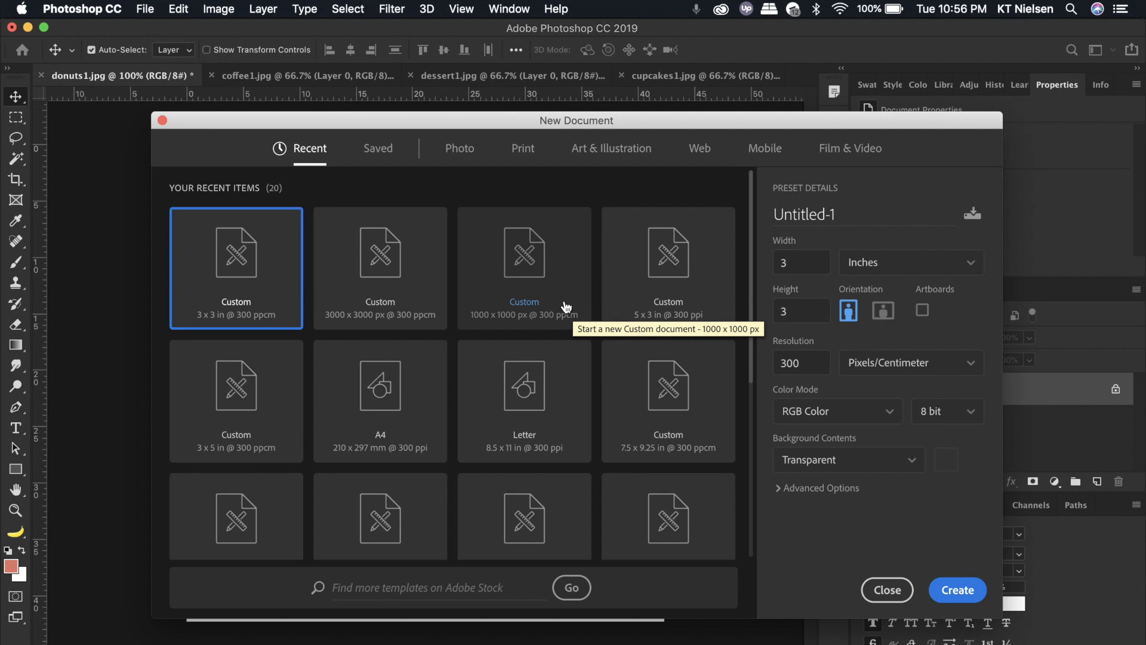
left_click(566, 307)
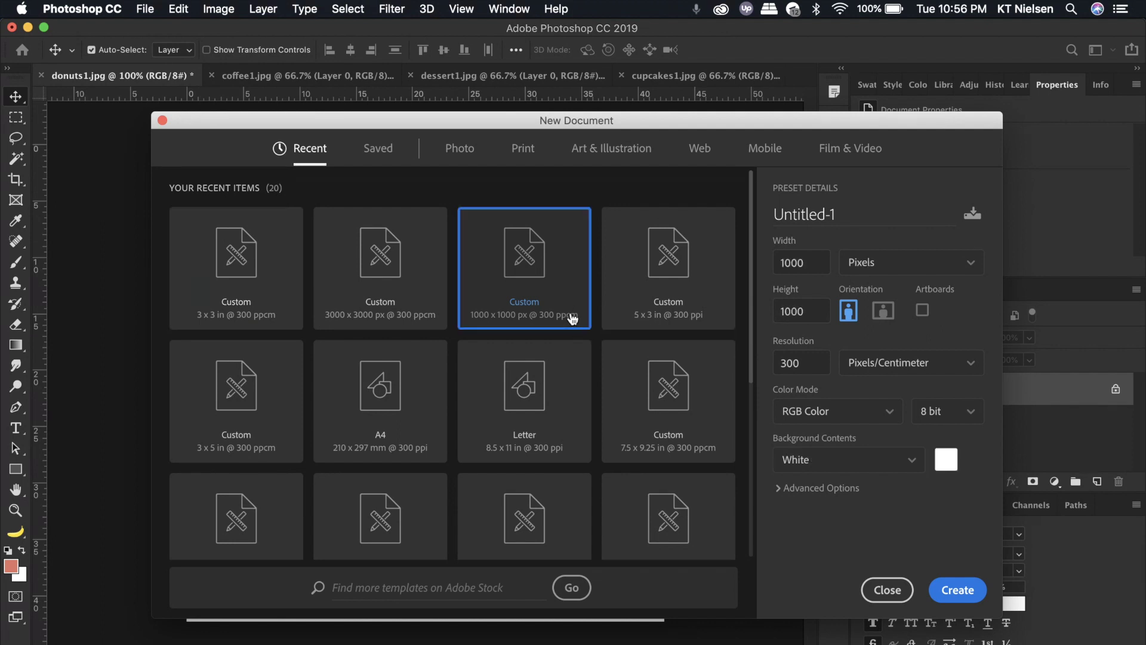
left_click(890, 416)
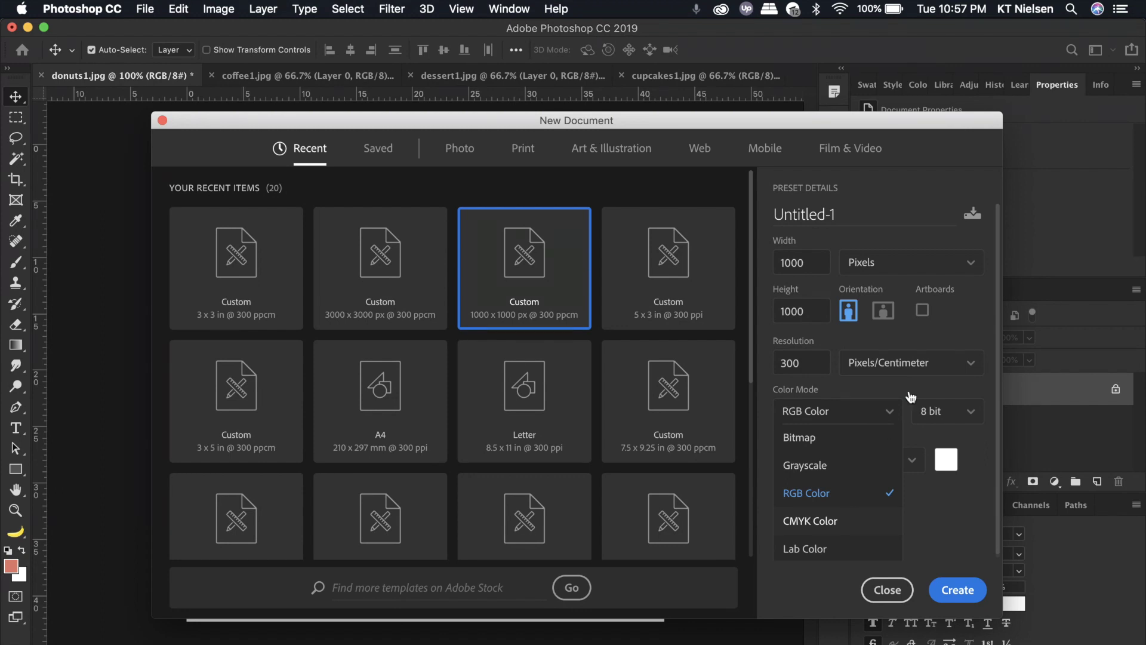
left_click(866, 390)
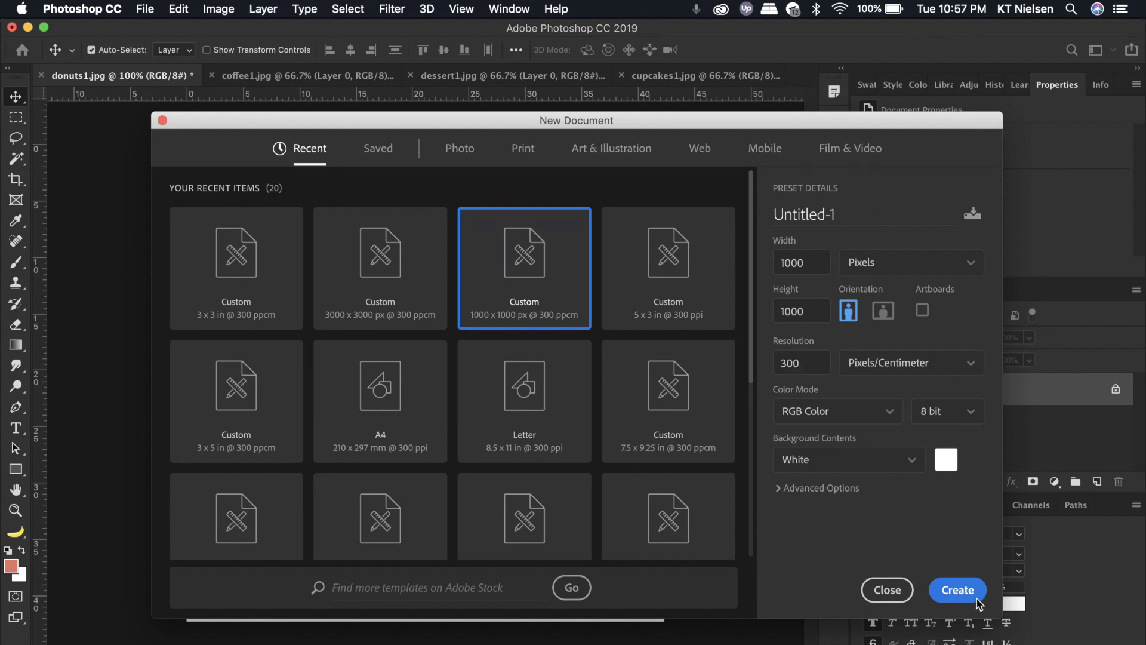
left_click(957, 591)
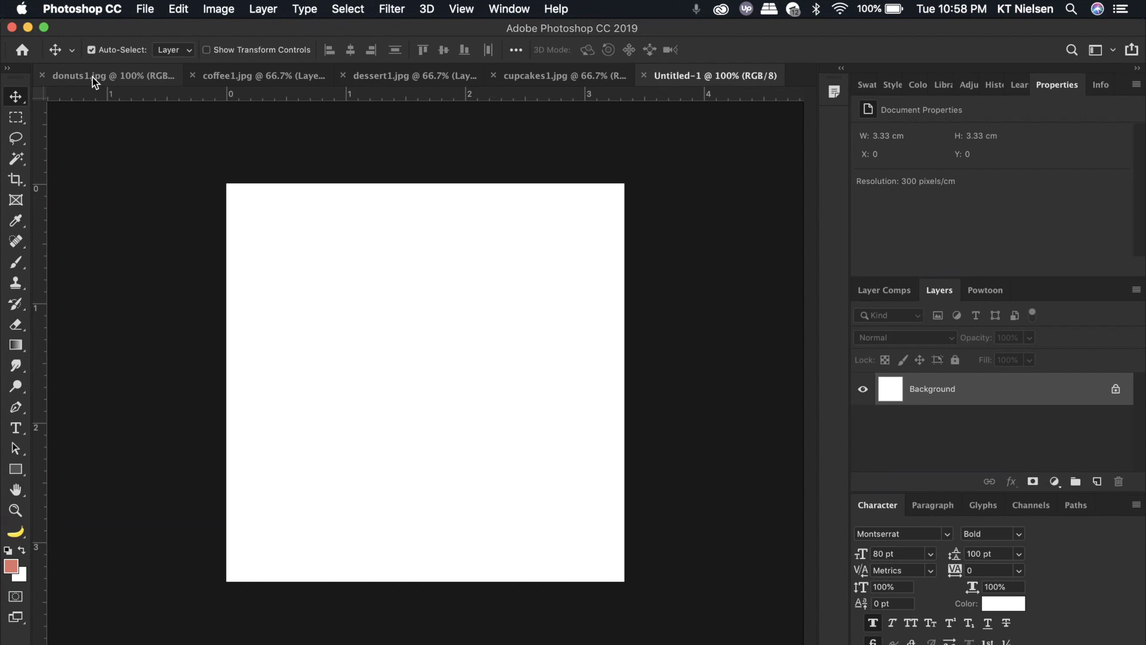
- Return to donuts1.jpg and unlock its Background layer into an editable Layer 0
left_click(92, 80)
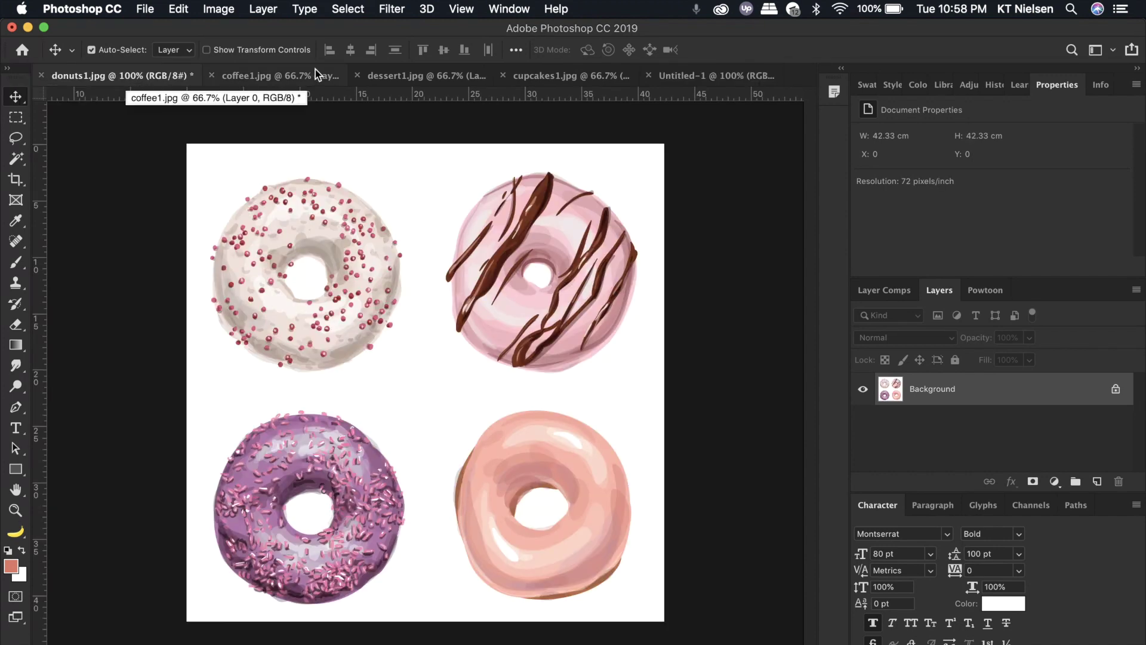
left_click(1116, 389)
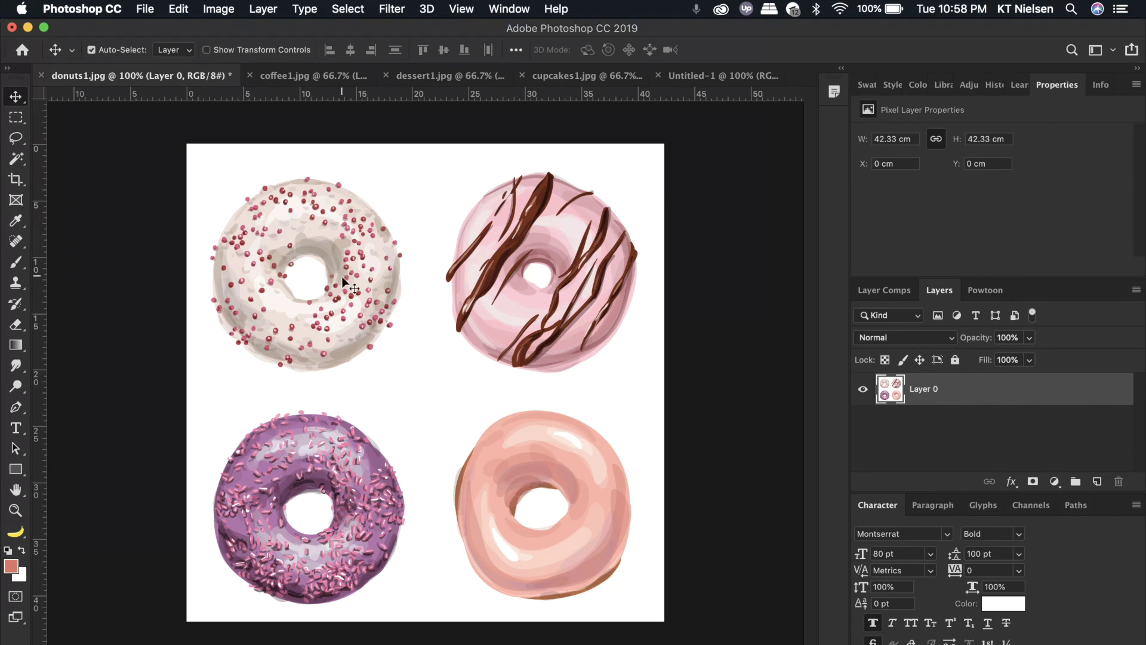
- With the Magic Eraser, clear the white surroundings and the holes of all four donuts
left_click(16, 325)
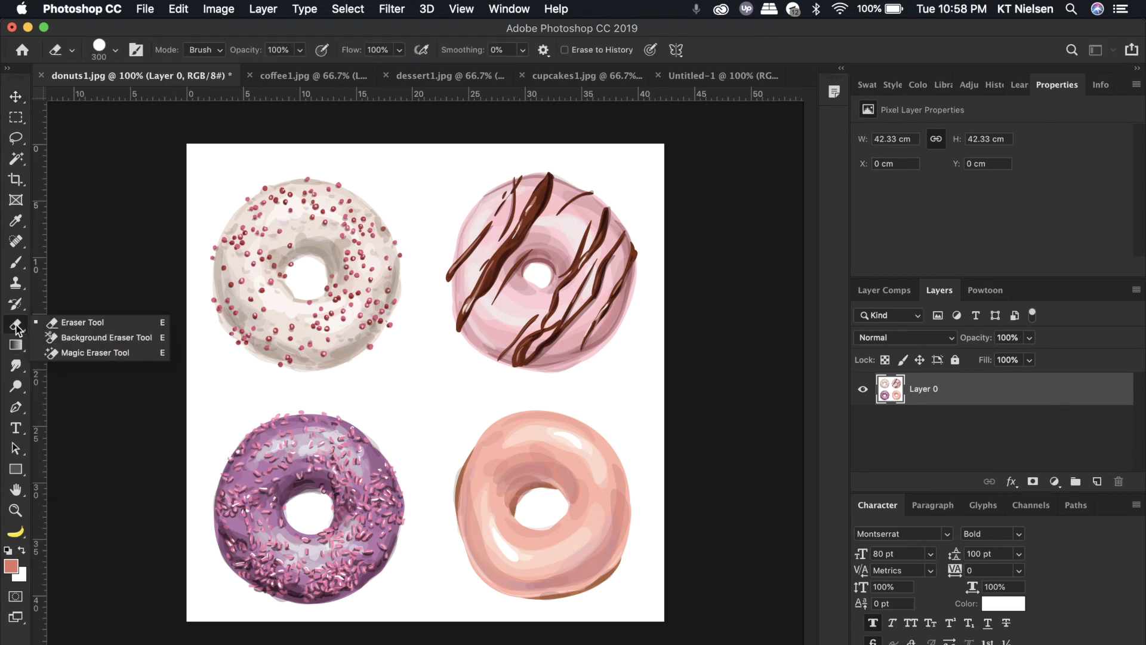
left_click(110, 360)
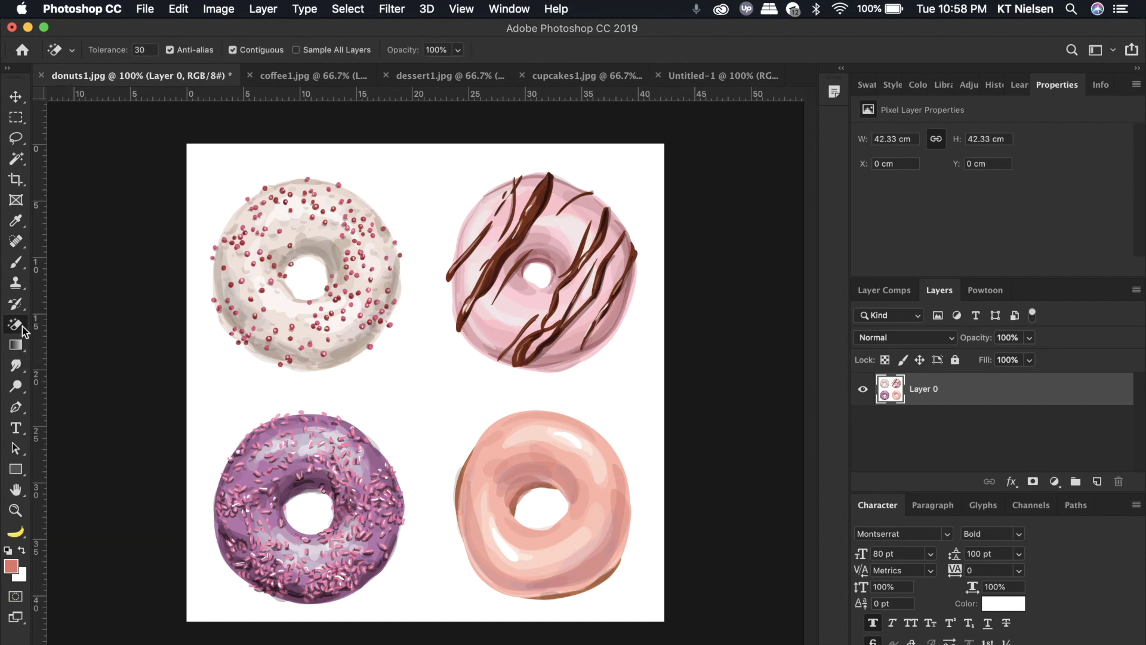
left_click(430, 190)
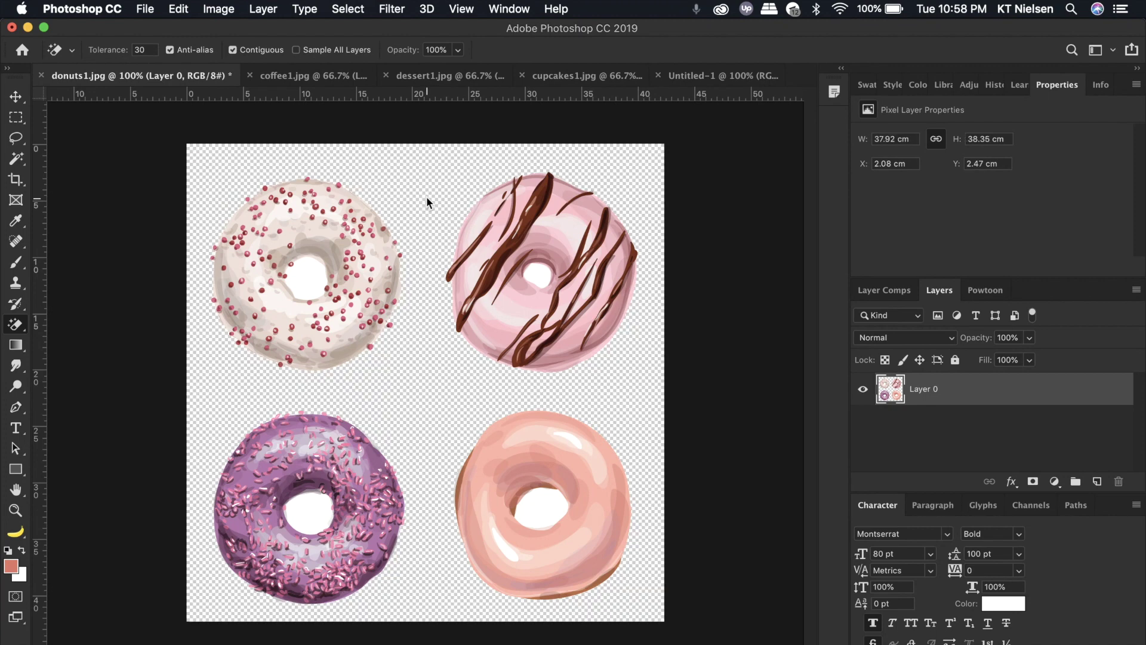
left_click(313, 267)
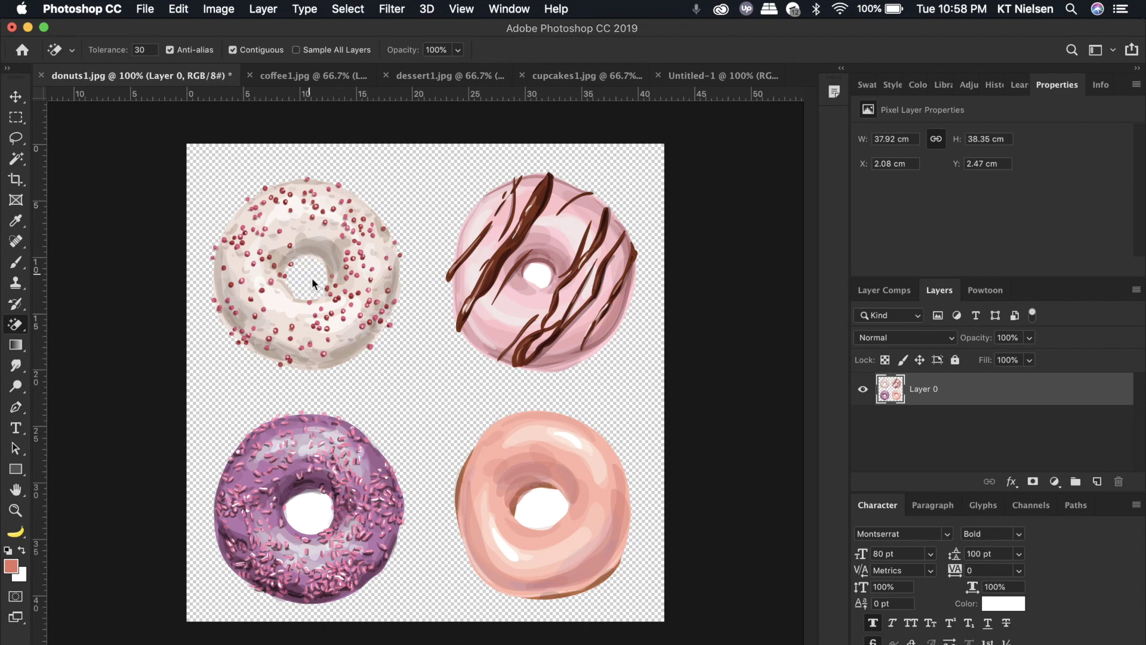
left_click(539, 271)
left_click(543, 498)
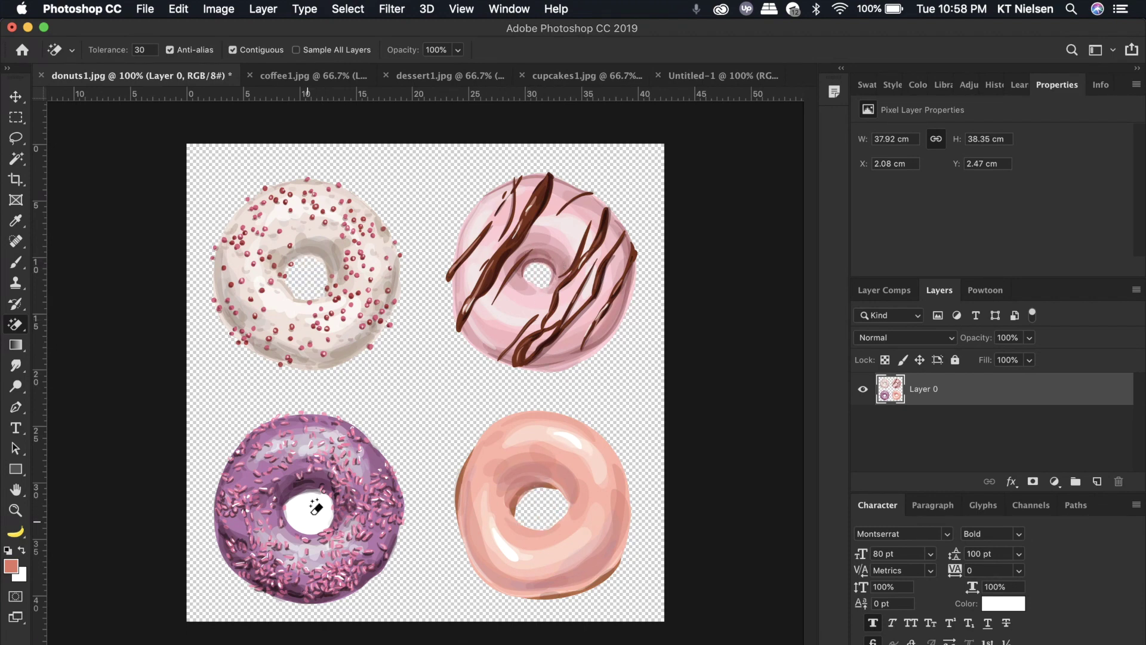
left_click(319, 511)
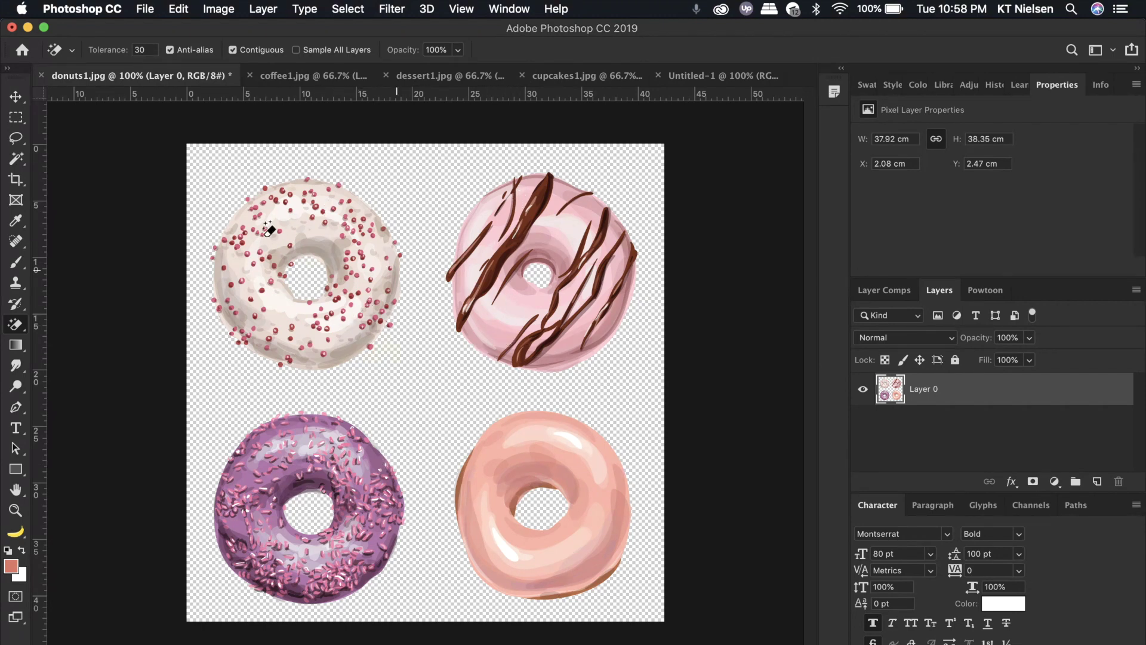
- Lasso the white sprinkled donut and drag it near the centre of the new canvas
left_click(17, 142)
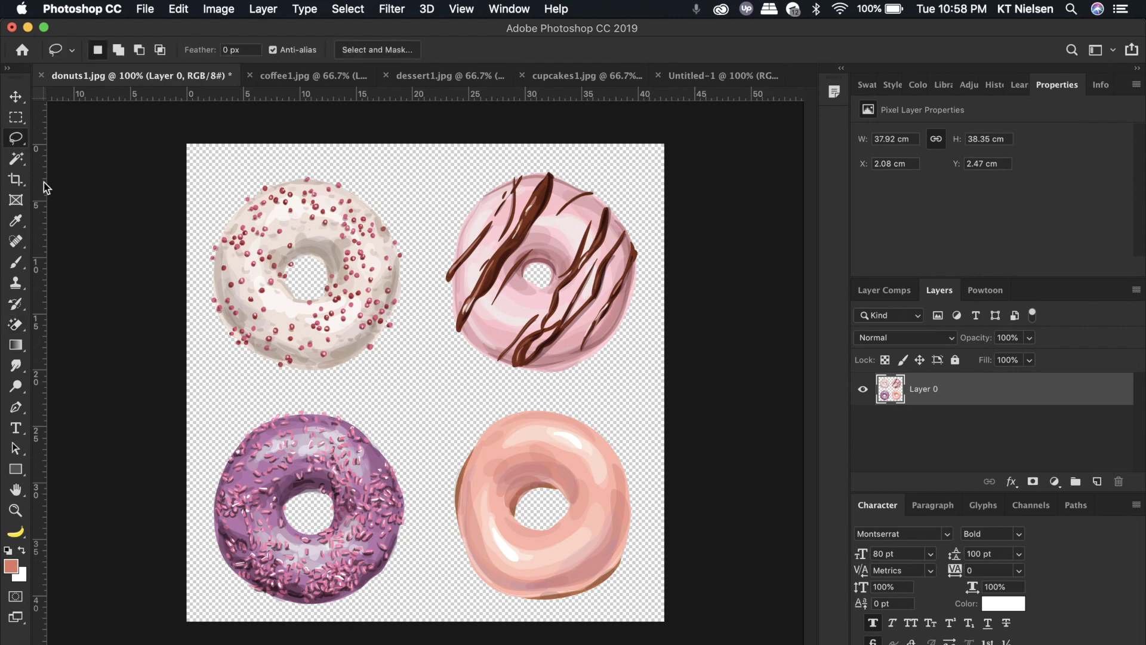
mouse_move(253, 380)
left_mouse_down()
mouse_move(328, 381)
mouse_move(392, 361)
mouse_move(419, 254)
mouse_move(402, 185)
mouse_move(266, 154)
mouse_move(200, 178)
mouse_move(193, 357)
mouse_move(254, 382)
left_mouse_up()
key("v")
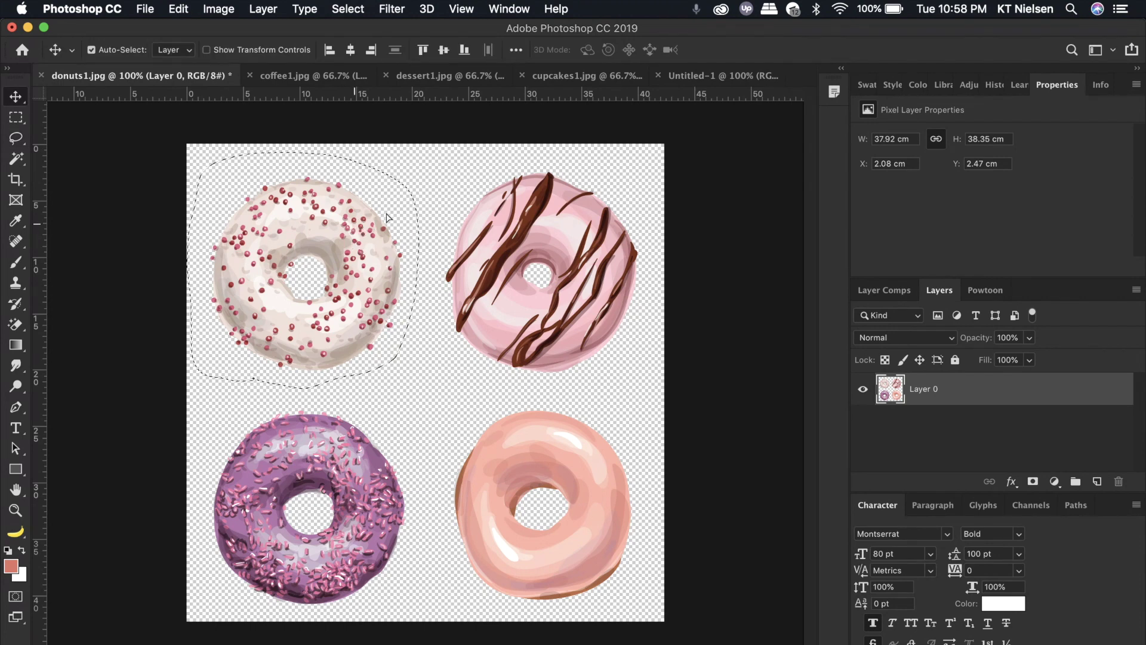
mouse_move(352, 218)
left_mouse_down()
mouse_move(512, 95)
mouse_move(568, 87)
left_mouse_up()
left_click_drag(716, 77, 474, 339)
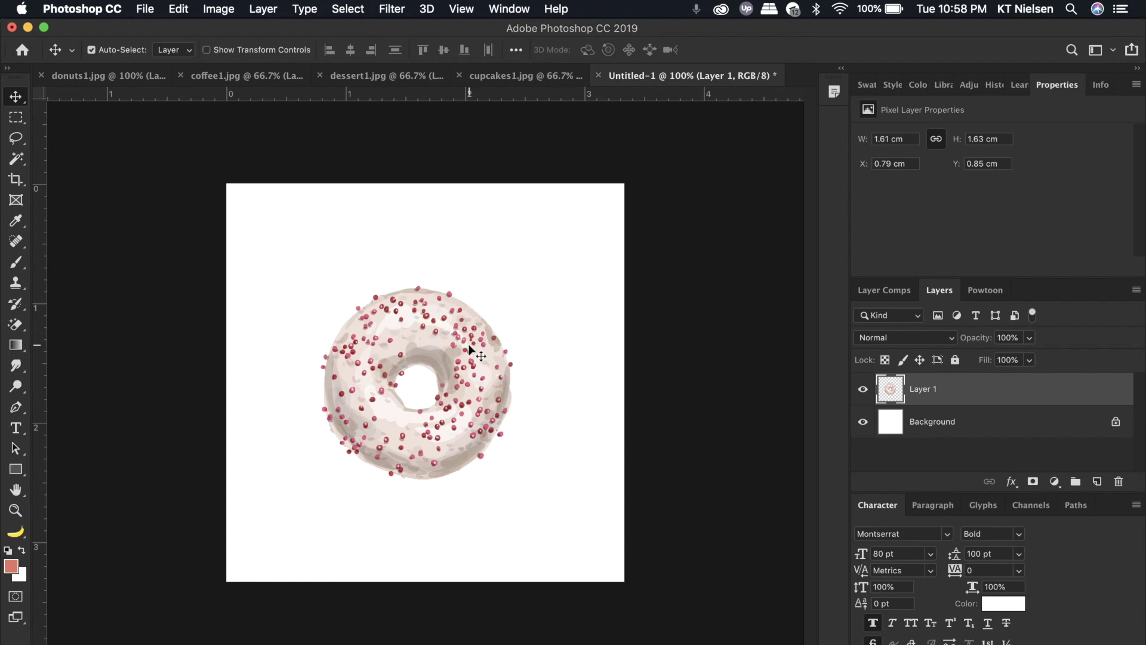
- Lasso the teal cup in coffee1.jpg and drag it into Untitled-1 beside the donut
left_click(514, 74)
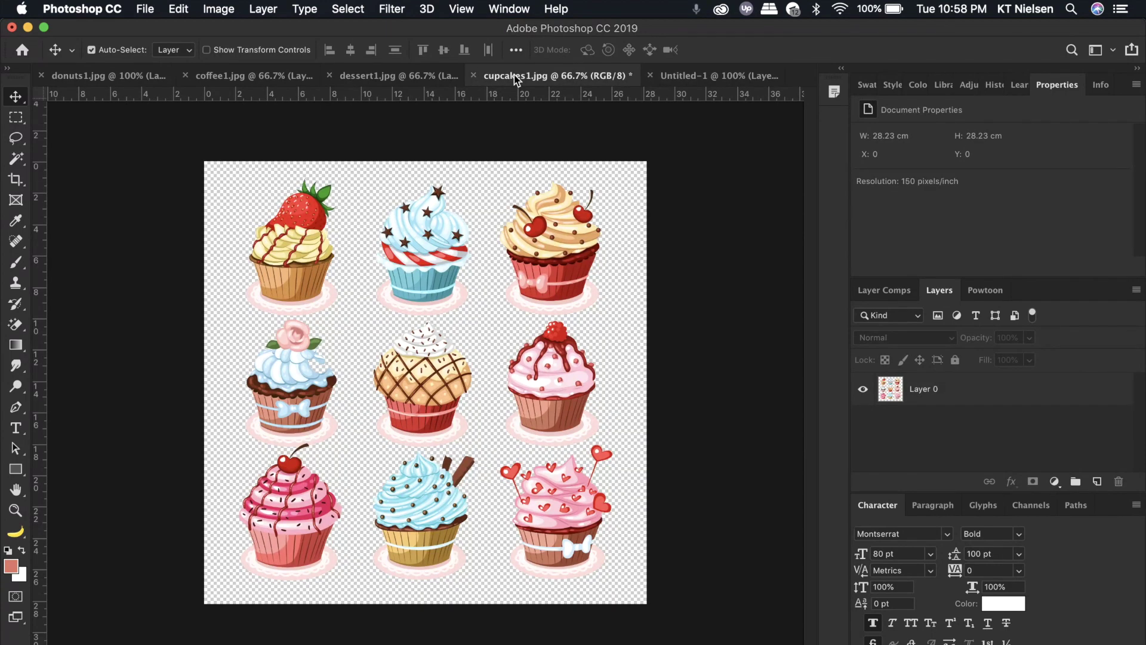
left_click(282, 76)
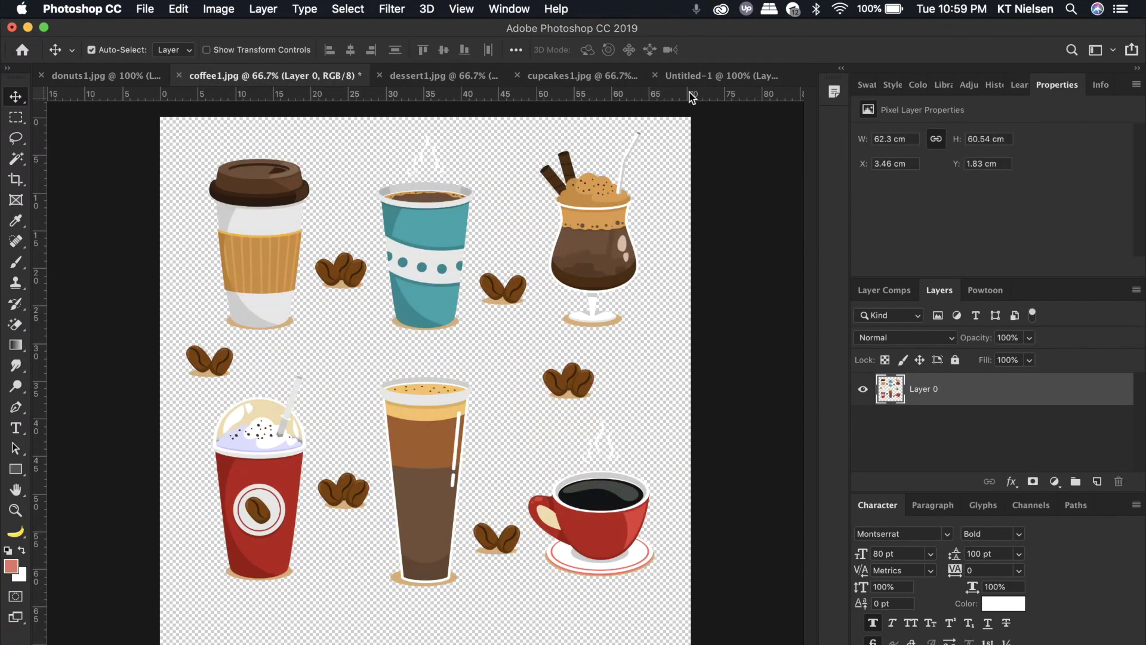
left_click(15, 141)
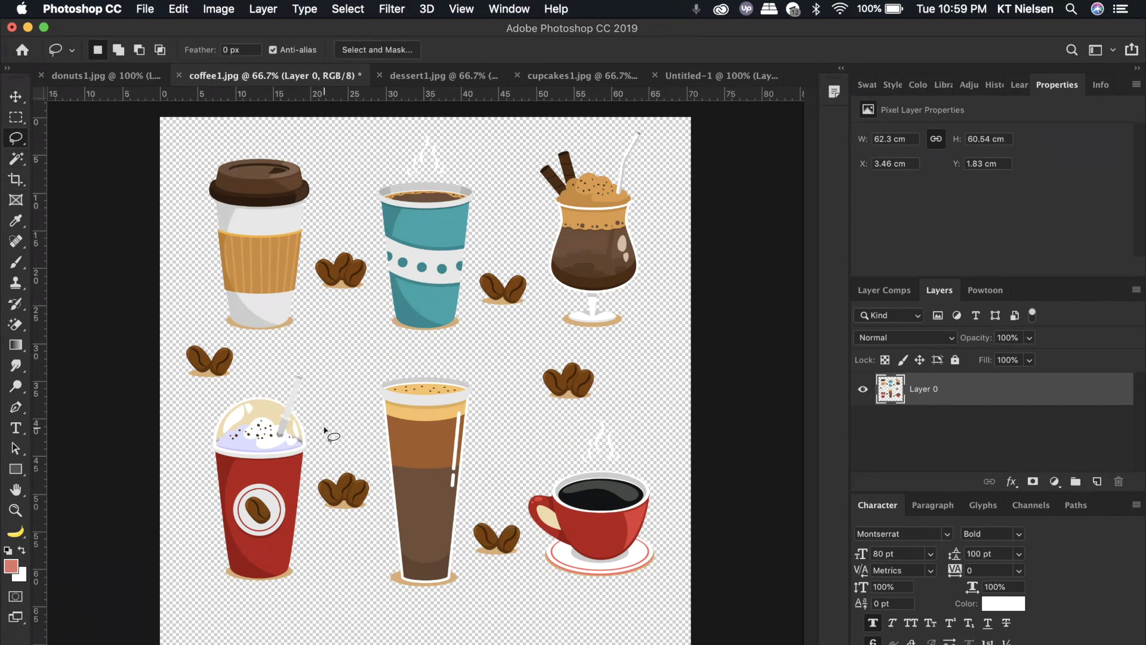
mouse_move(473, 223)
left_mouse_down()
mouse_move(452, 342)
mouse_move(389, 342)
mouse_move(370, 185)
mouse_move(463, 129)
left_mouse_up()
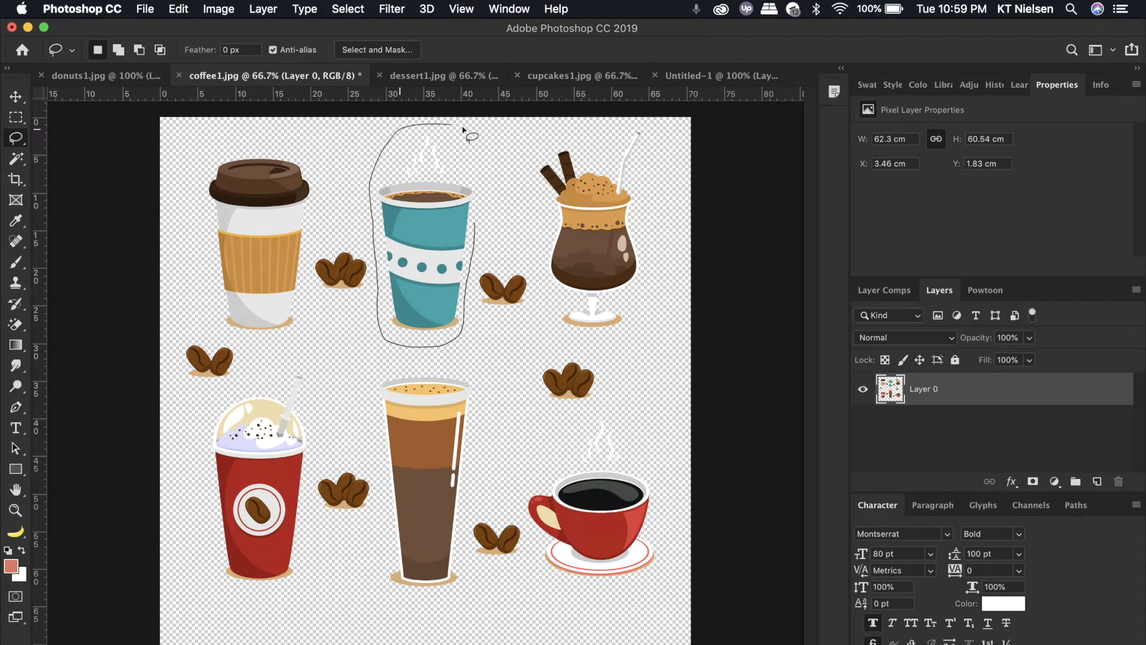
left_click_drag(487, 177, 491, 223)
key("v")
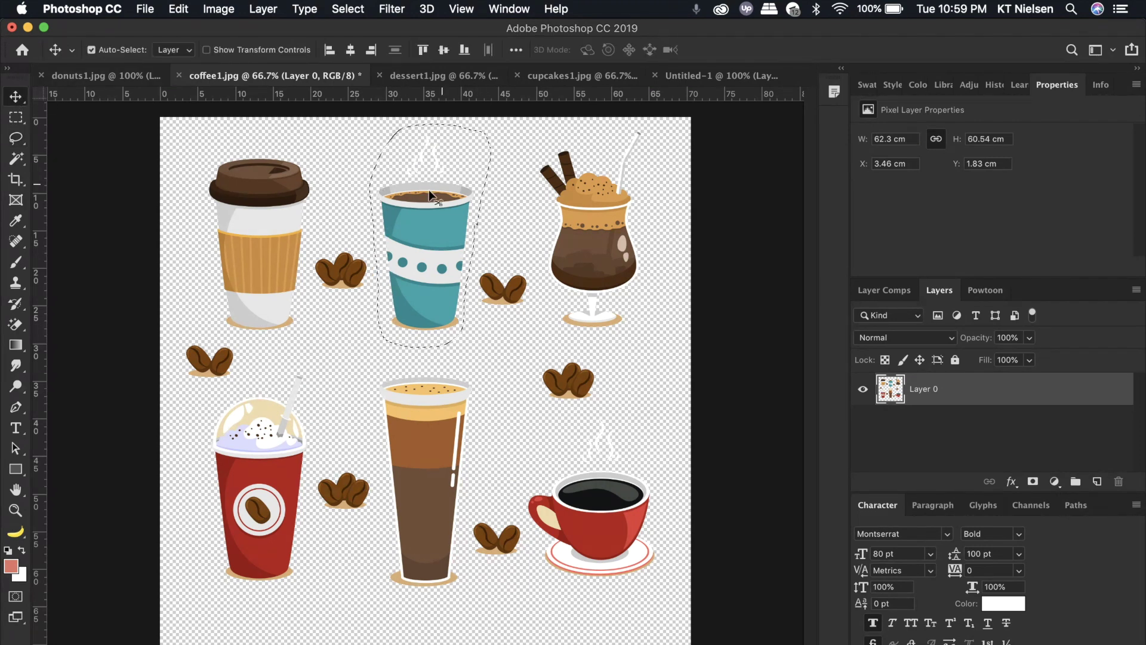
mouse_move(534, 128)
left_mouse_down()
mouse_move(550, 106)
mouse_move(697, 77)
left_mouse_up()
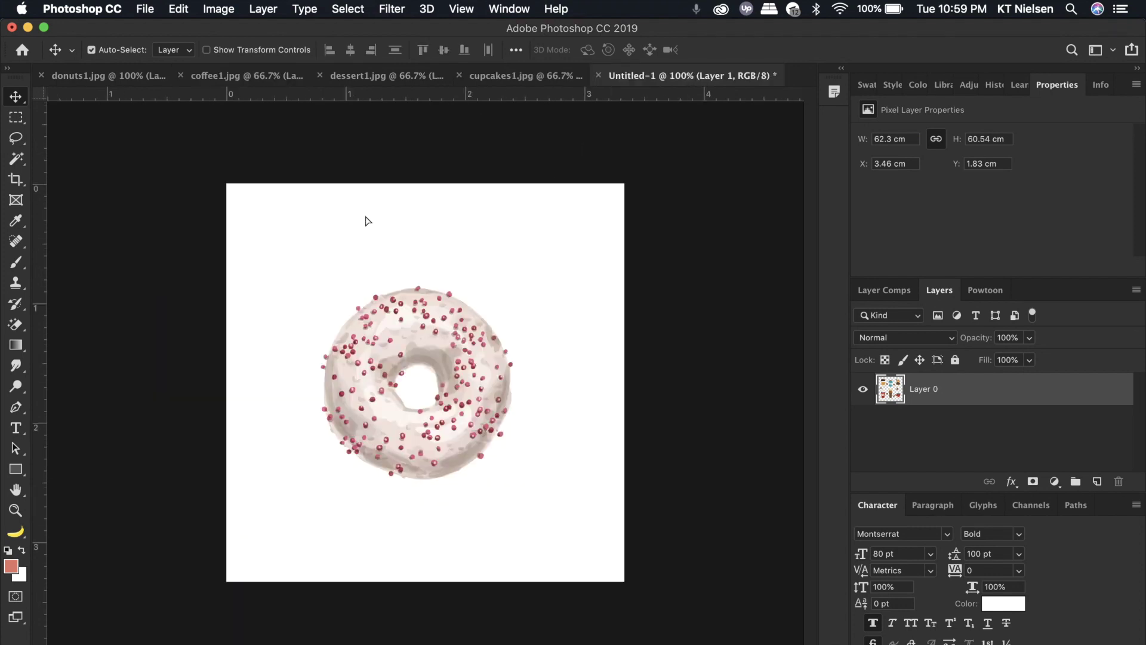
left_click_drag(368, 221, 332, 337)
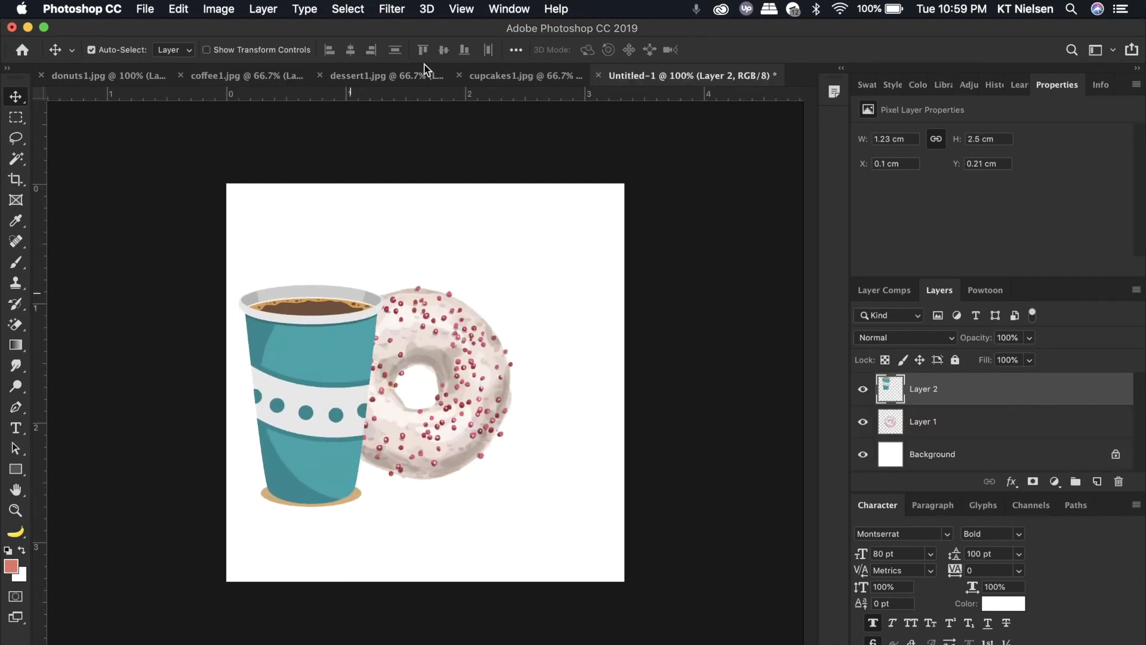
left_click(179, 8)
- Shrink the teal cup, move it toward the top-left and tilt it slightly
left_click(276, 363)
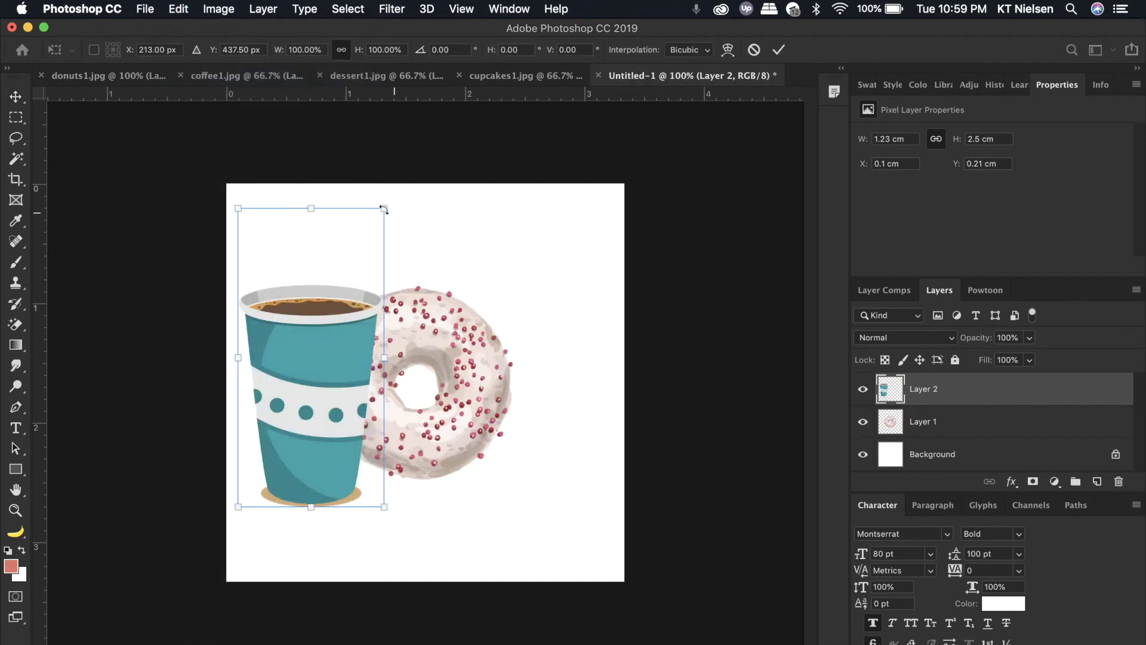
left_click_drag(384, 208, 309, 363)
left_click_drag(284, 456, 292, 274)
left_click_drag(356, 164, 406, 179)
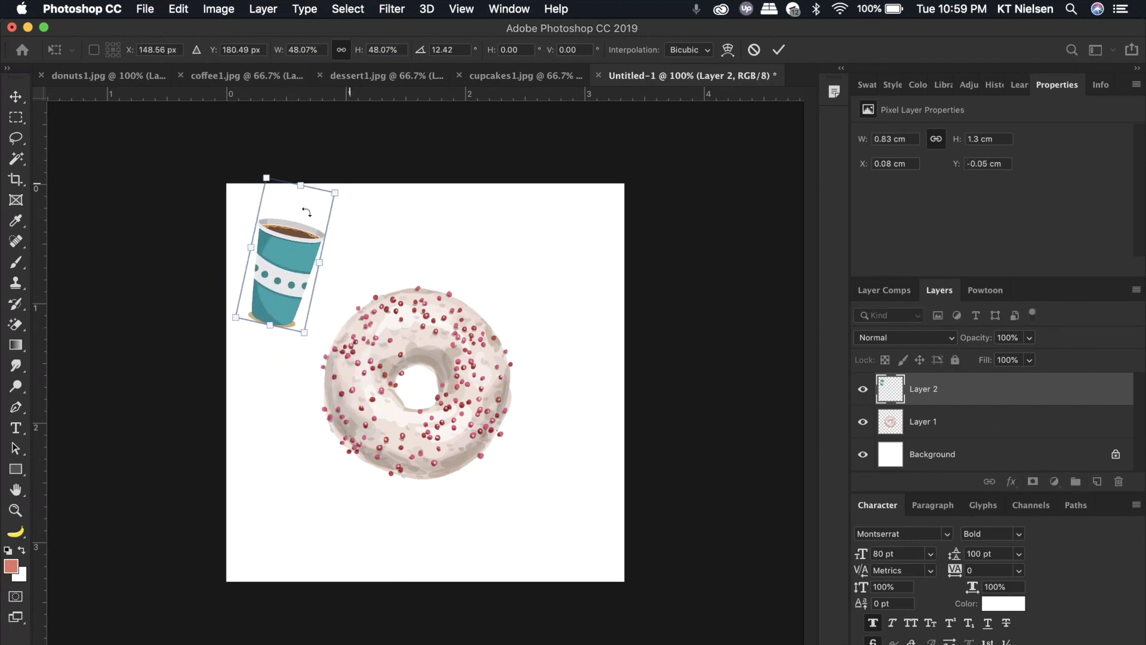
left_click_drag(307, 212, 373, 167)
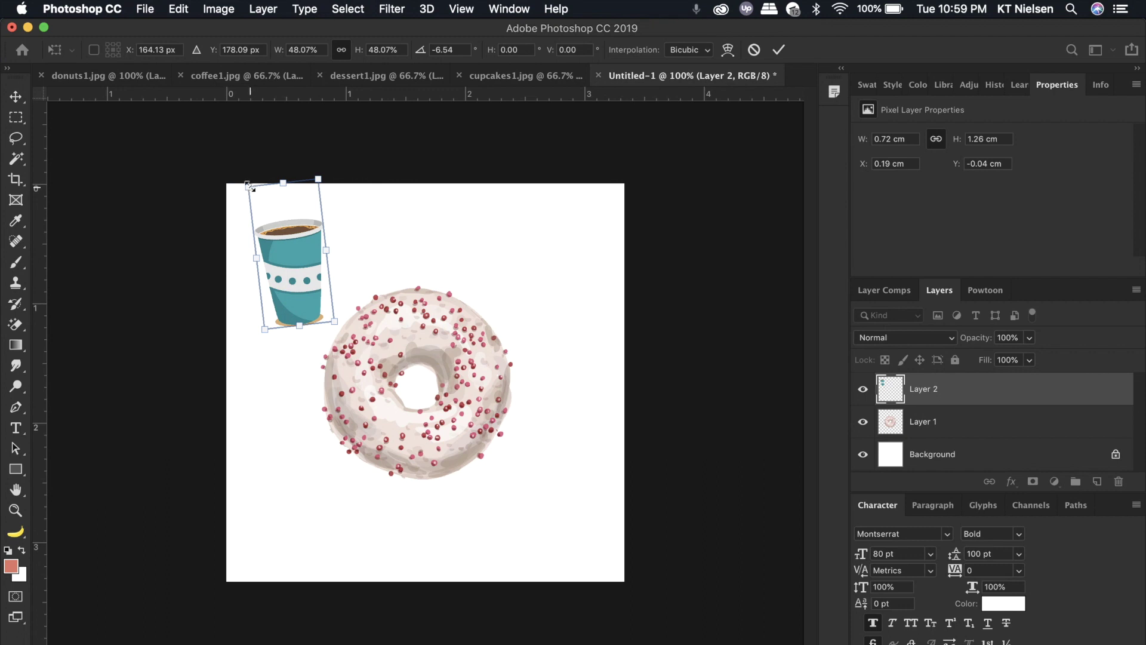
key("Return")
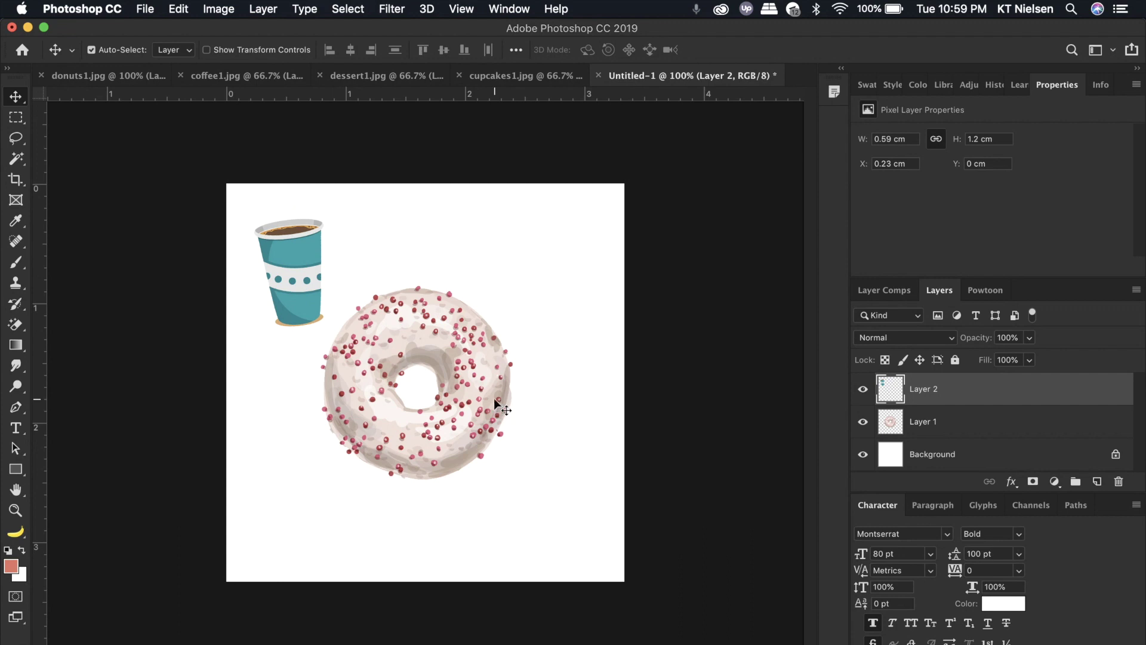
- Scale the donut down to about half size
left_click(935, 422)
left_click(178, 9)
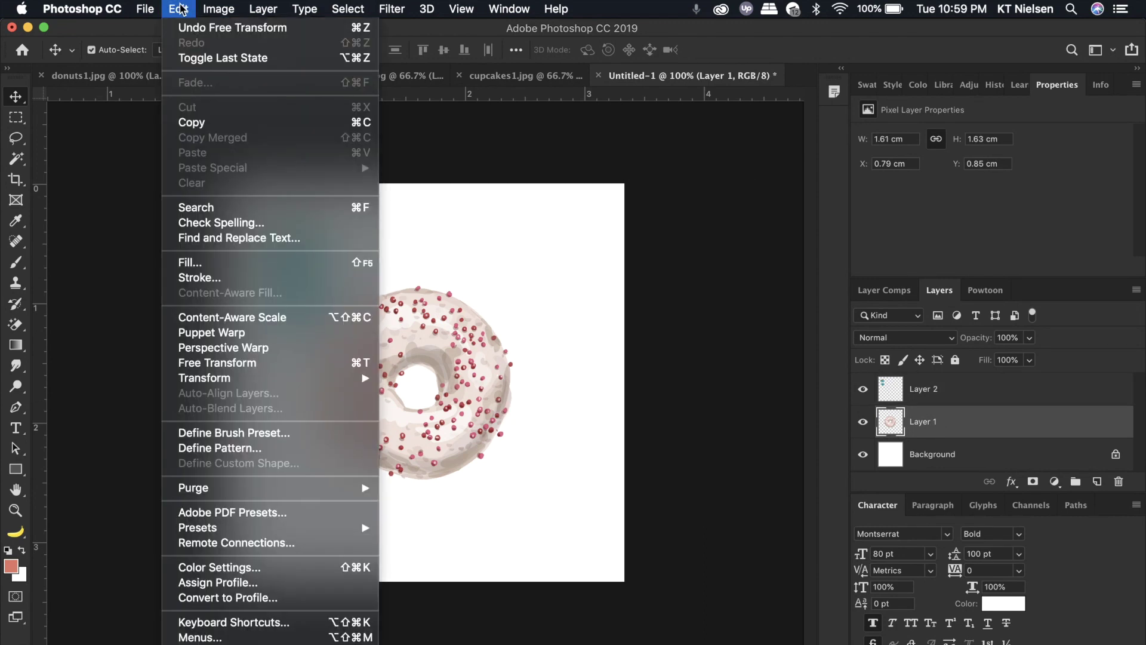
left_click(257, 363)
left_click_drag(328, 290, 429, 332)
key("Return")
- Enlarge the cup to about 120% and duplicate it toward the lower right
left_click(957, 391)
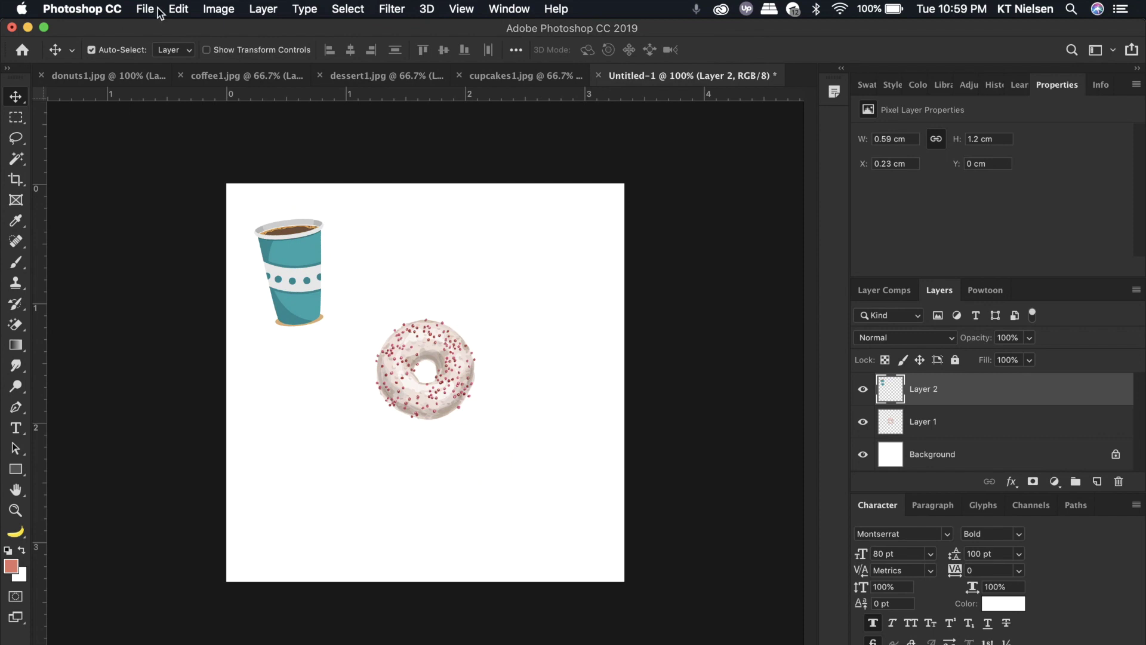
left_click(178, 9)
left_click(278, 363)
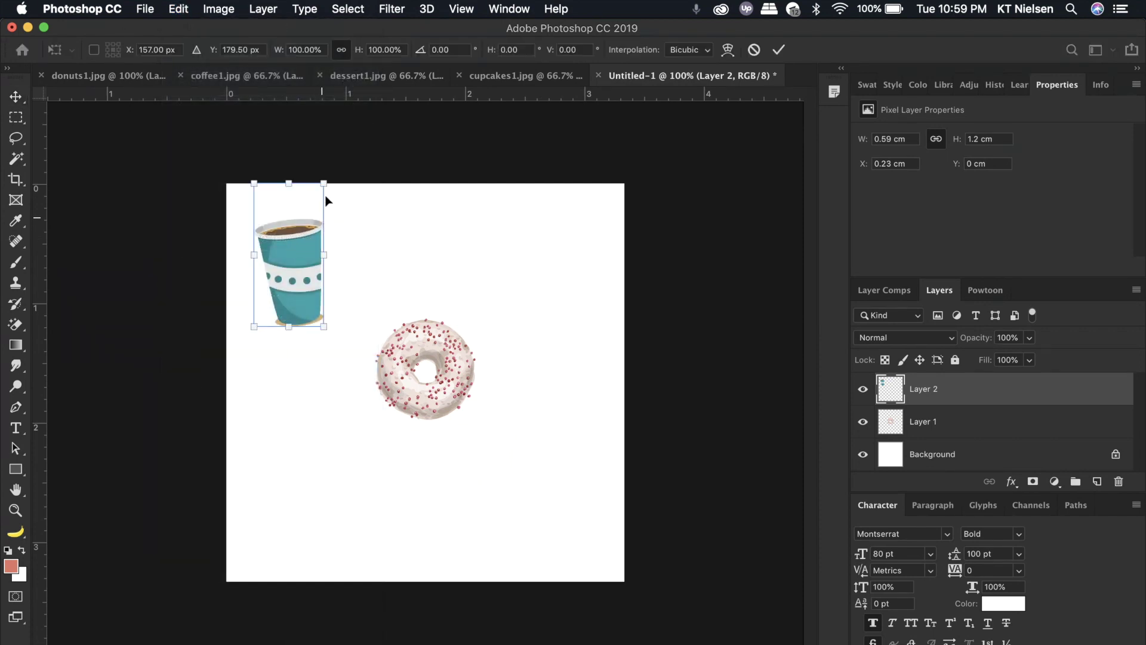
left_click_drag(327, 176, 358, 158)
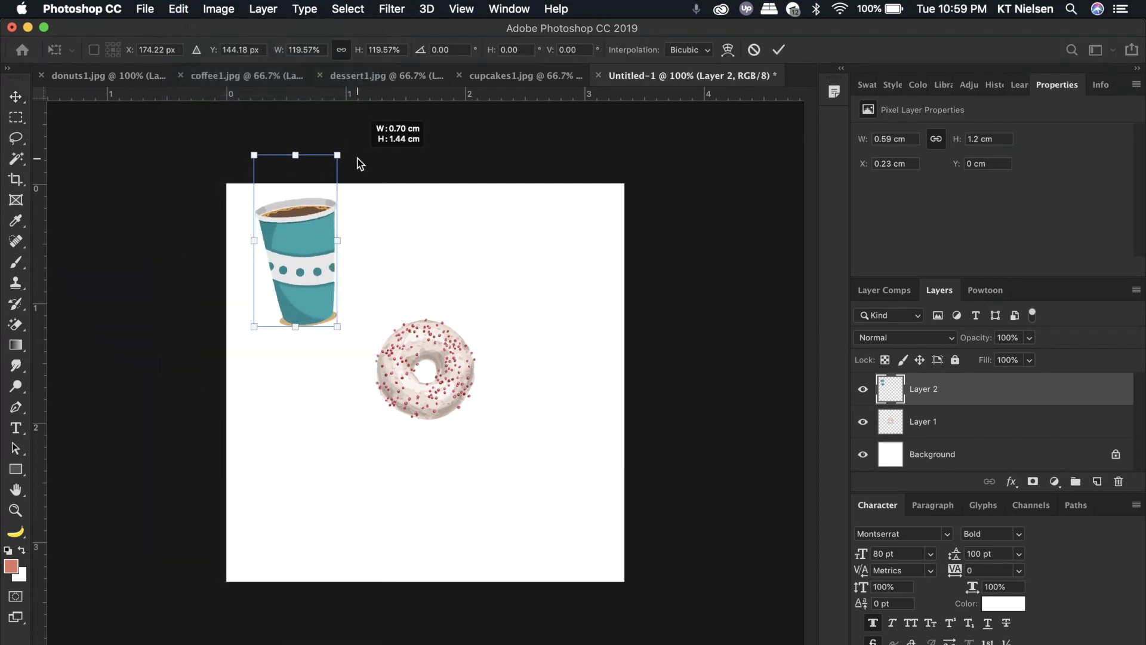
left_click(18, 99)
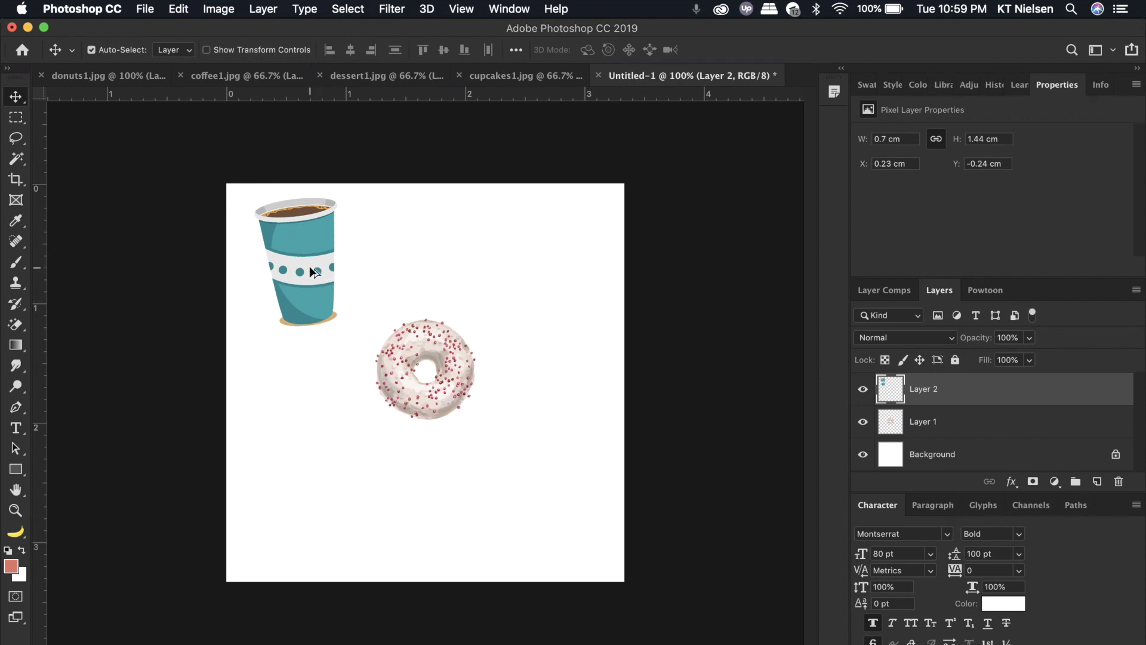
left_click_drag(310, 266, 549, 482)
- Rotate the cup copy by about 9°
left_click(173, 10)
left_click(263, 360)
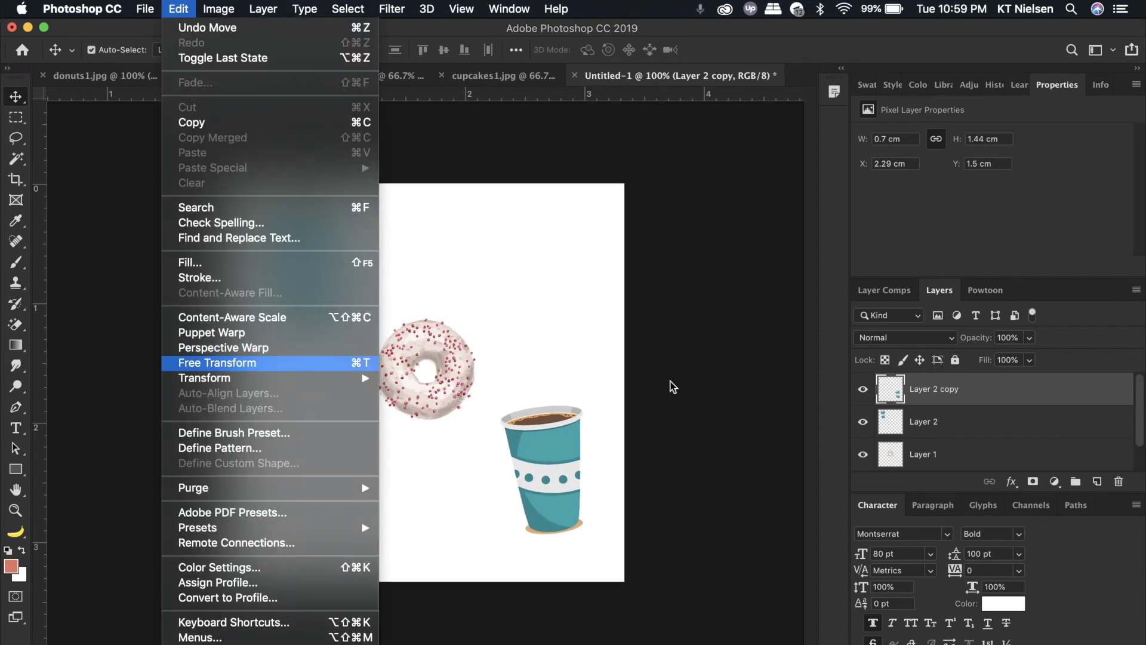
left_click_drag(596, 350, 617, 332)
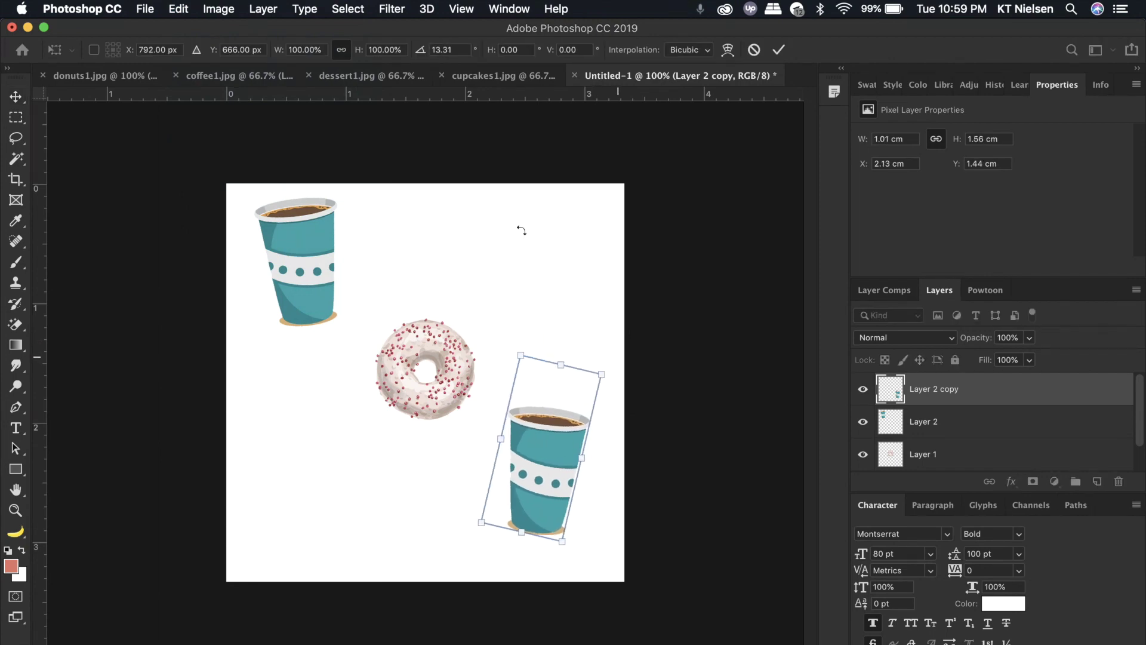
key("Return")
left_click(283, 75)
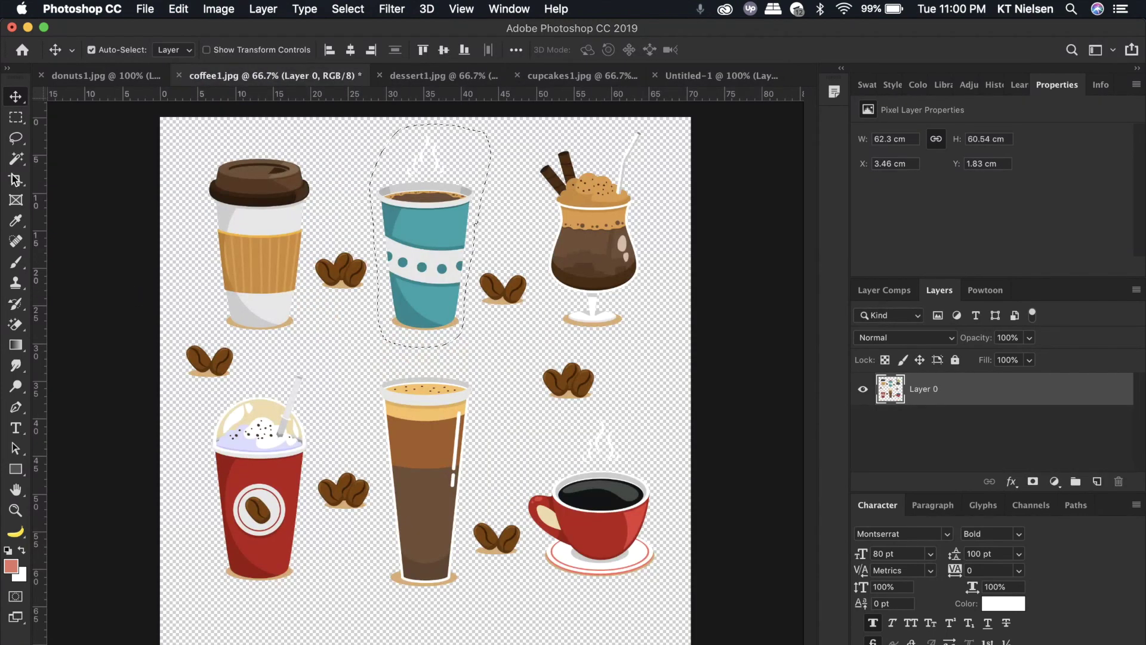
- Bring the lassoed coffee beans into the tile, shrink them to about half, and add copies beside the donut
left_click(15, 137)
left_click(350, 301)
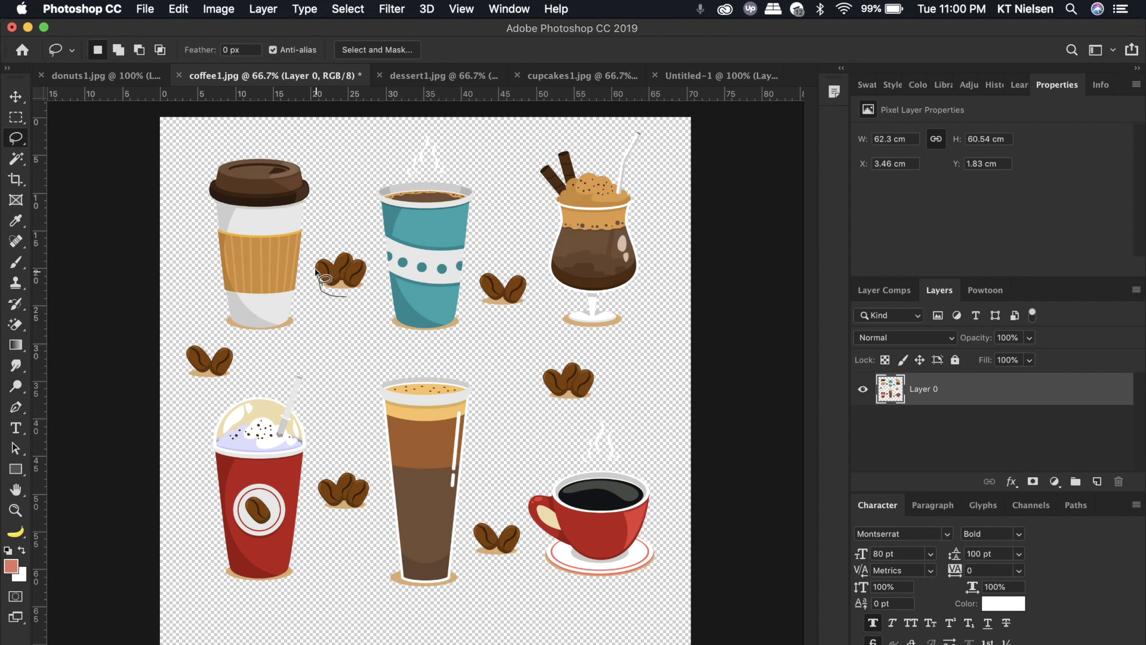
mouse_move(333, 292)
left_mouse_down()
mouse_move(317, 289)
mouse_move(354, 238)
mouse_move(378, 299)
mouse_move(327, 288)
mouse_move(301, 500)
mouse_move(339, 476)
mouse_move(376, 418)
mouse_move(361, 416)
left_mouse_up()
left_click(16, 96)
left_click(179, 8)
left_click(230, 362)
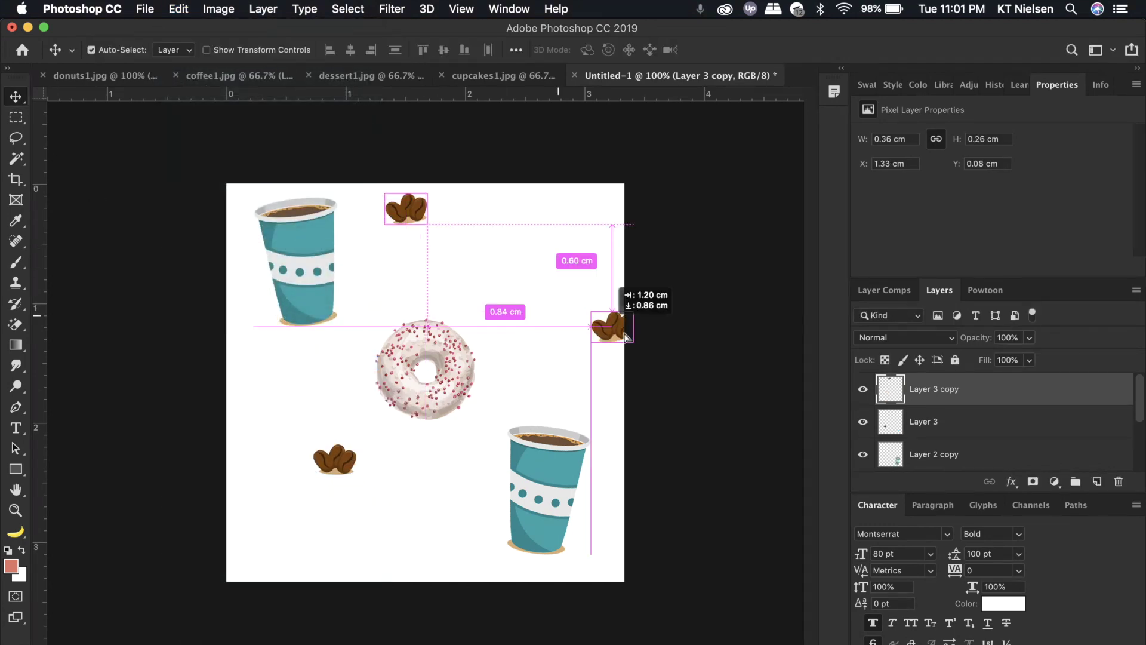
left_click_drag(615, 330, 587, 377)
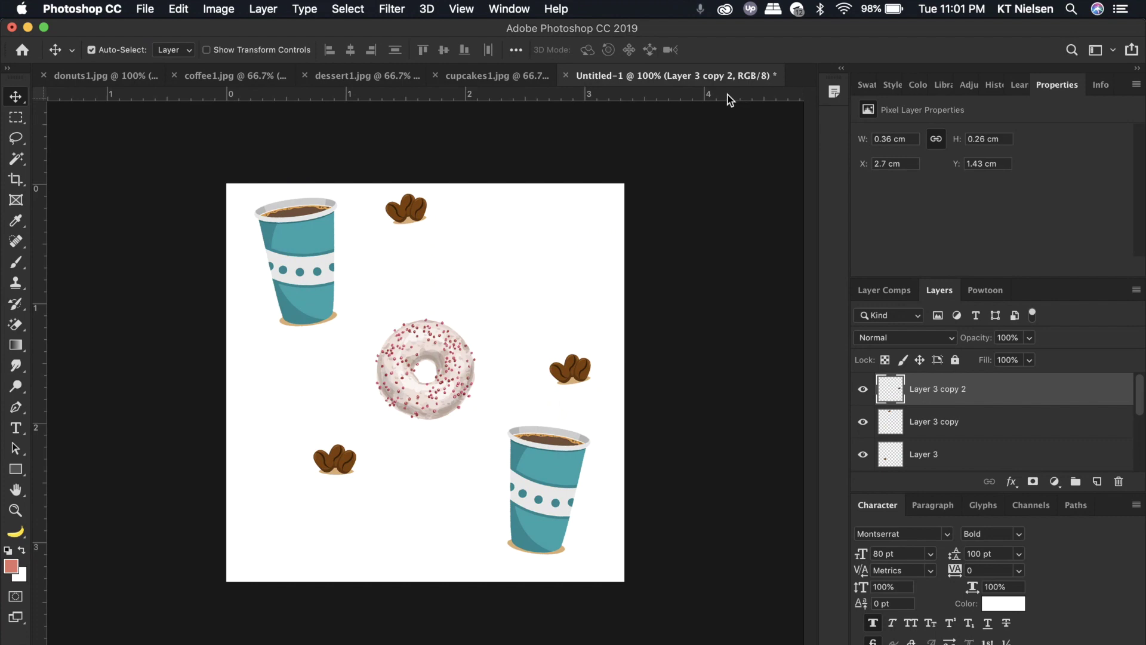
left_click(368, 76)
- Lasso the cherry cupcake in dessert1.jpg and carry it into the pattern document
left_click(16, 138)
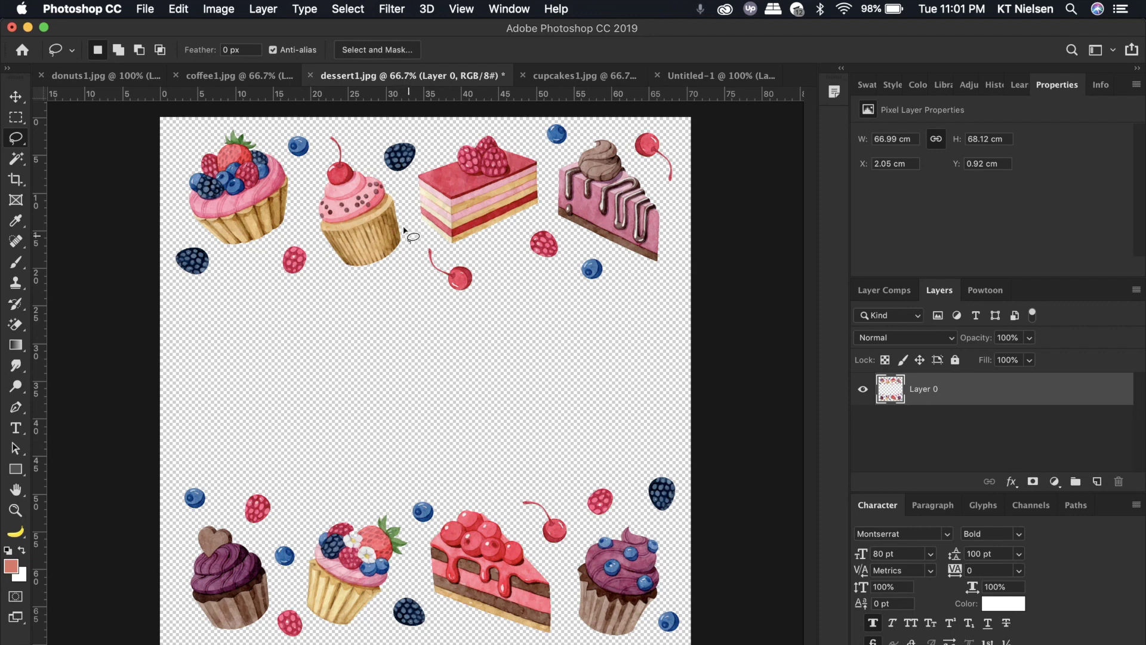
mouse_move(397, 270)
left_mouse_down()
mouse_move(337, 270)
mouse_move(315, 179)
mouse_move(328, 134)
mouse_move(351, 139)
left_mouse_up()
mouse_move(407, 212)
left_mouse_down()
mouse_move(388, 285)
mouse_move(435, 237)
mouse_move(394, 278)
mouse_move(340, 271)
mouse_move(322, 254)
mouse_move(305, 217)
mouse_move(321, 142)
mouse_move(358, 139)
left_mouse_up()
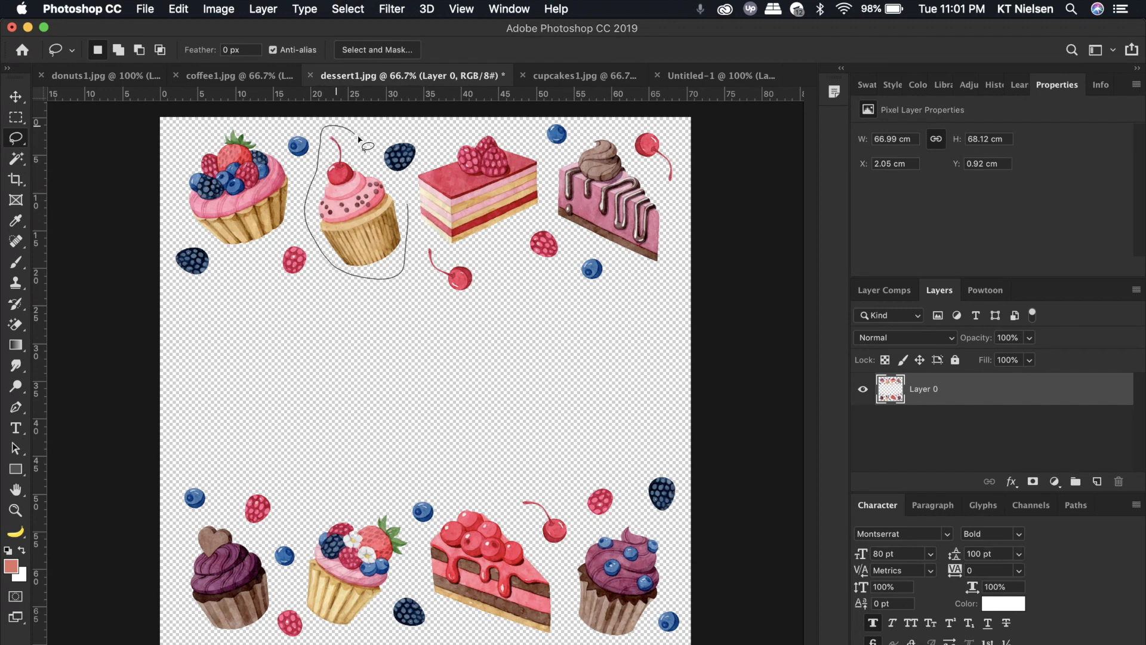
mouse_move(406, 209)
left_mouse_down()
mouse_move(536, 380)
mouse_move(533, 257)
left_mouse_up()
key("v")
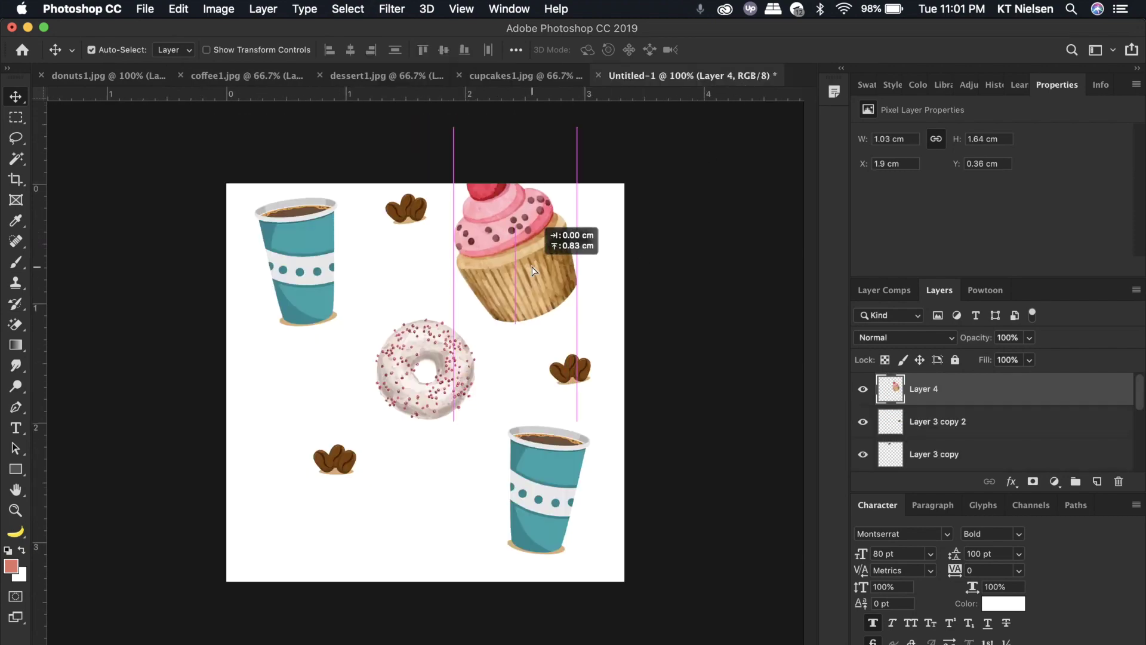
- Shrink and tilt the cherry cupcake at upper right; place the berry cupcake near the bottom
left_click(178, 9)
left_click(244, 286)
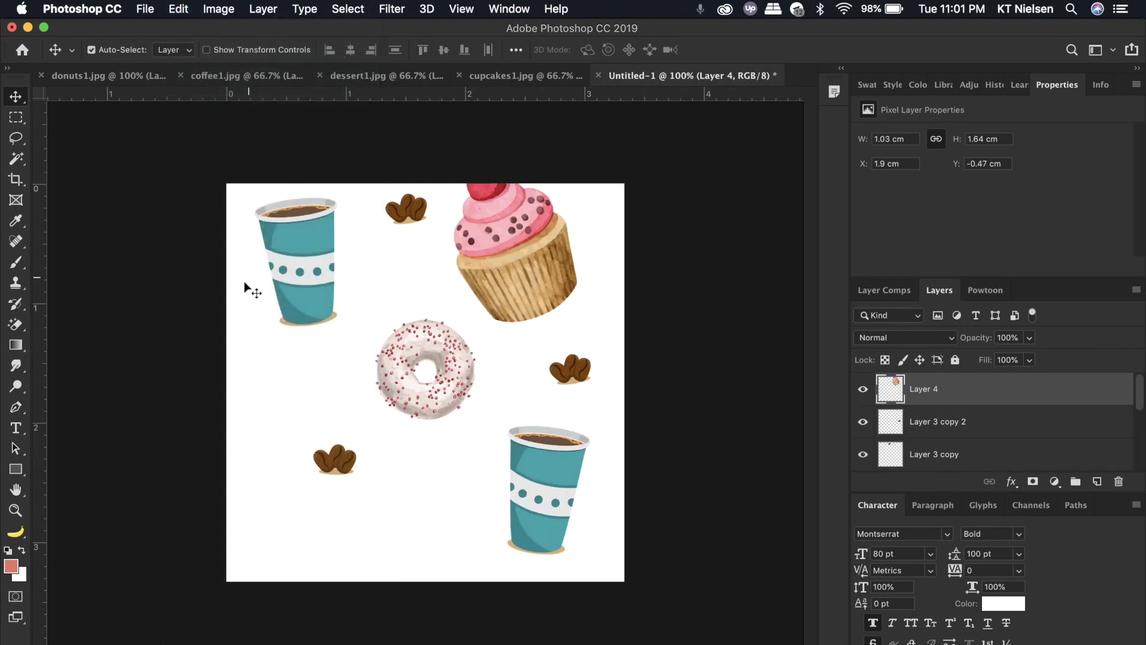
left_click(178, 9)
left_click(212, 361)
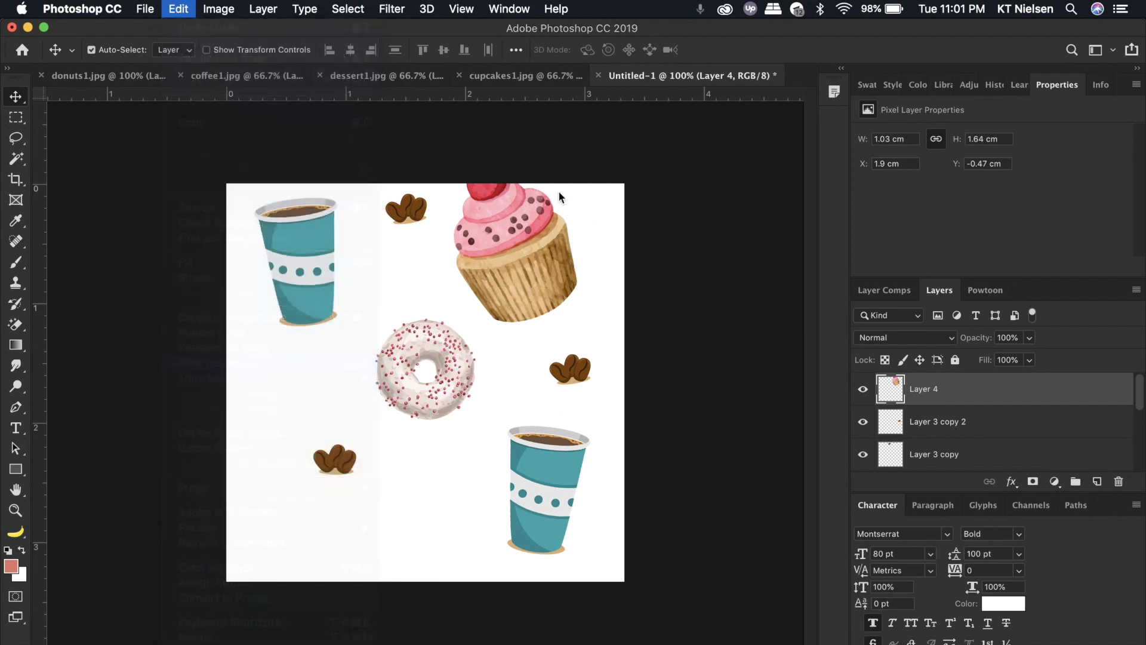
left_click_drag(589, 128, 622, 206)
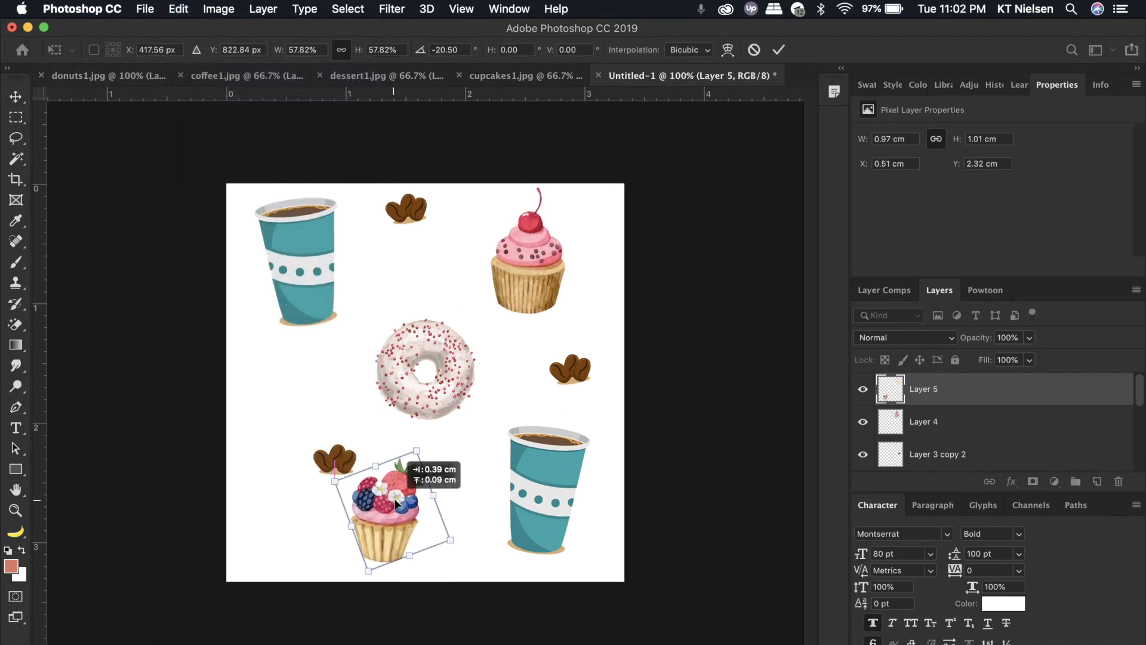
left_click_drag(410, 471, 415, 501)
- Commit the cupcake's transformation and close the cupcakes1.jpg image
left_click(24, 95)
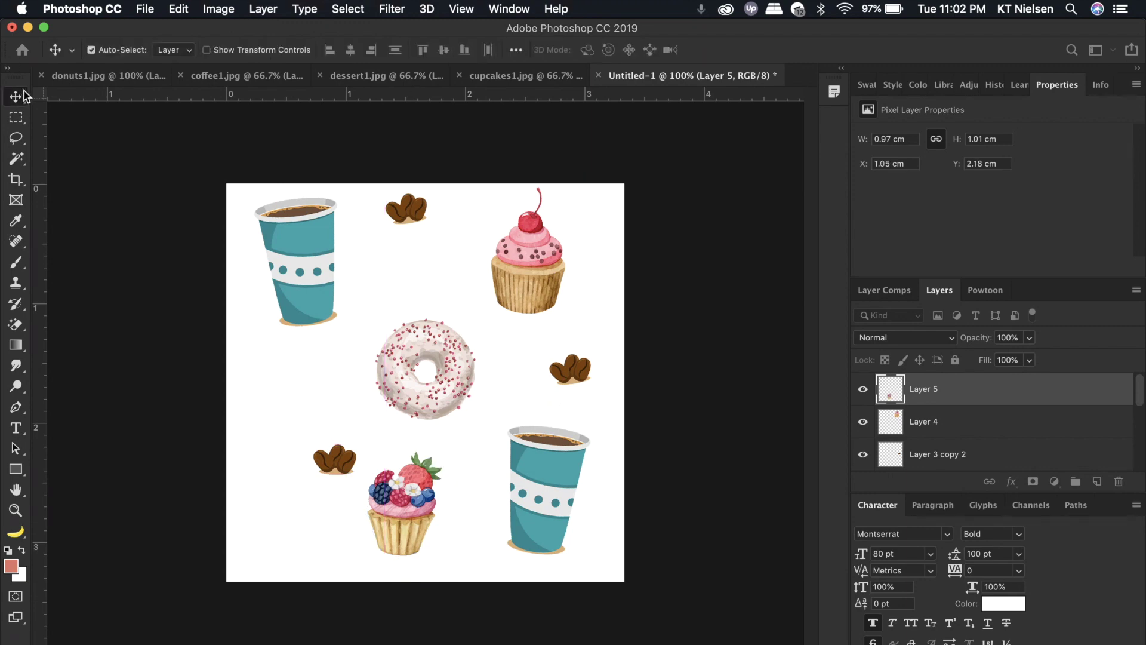
left_click(519, 76)
left_click(361, 74)
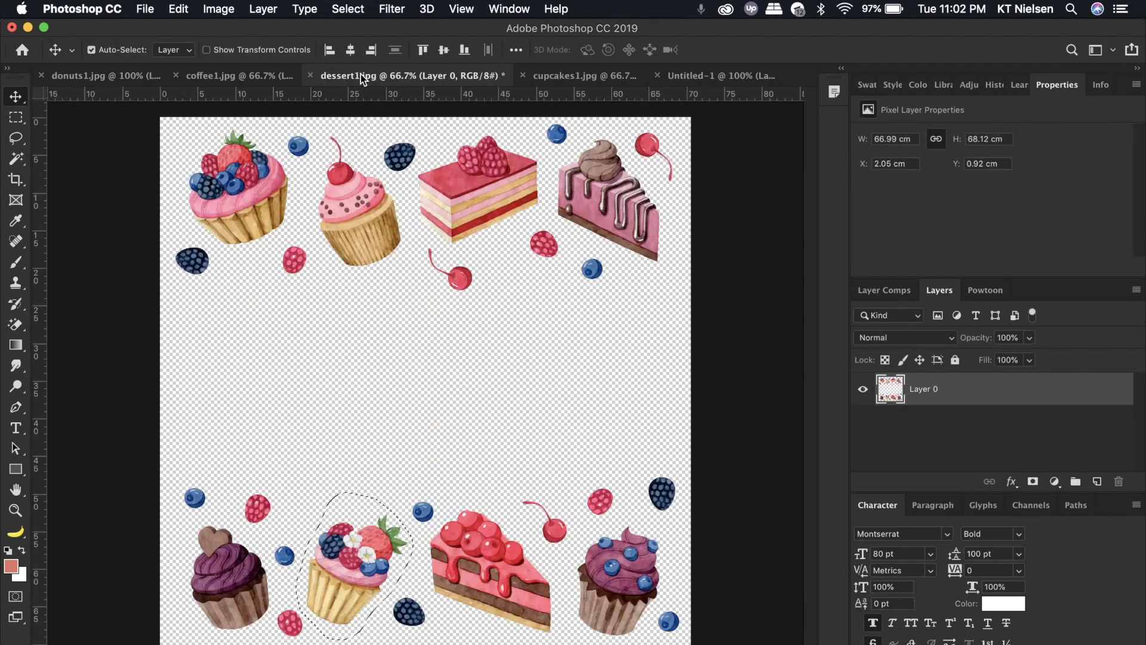
left_click(521, 75)
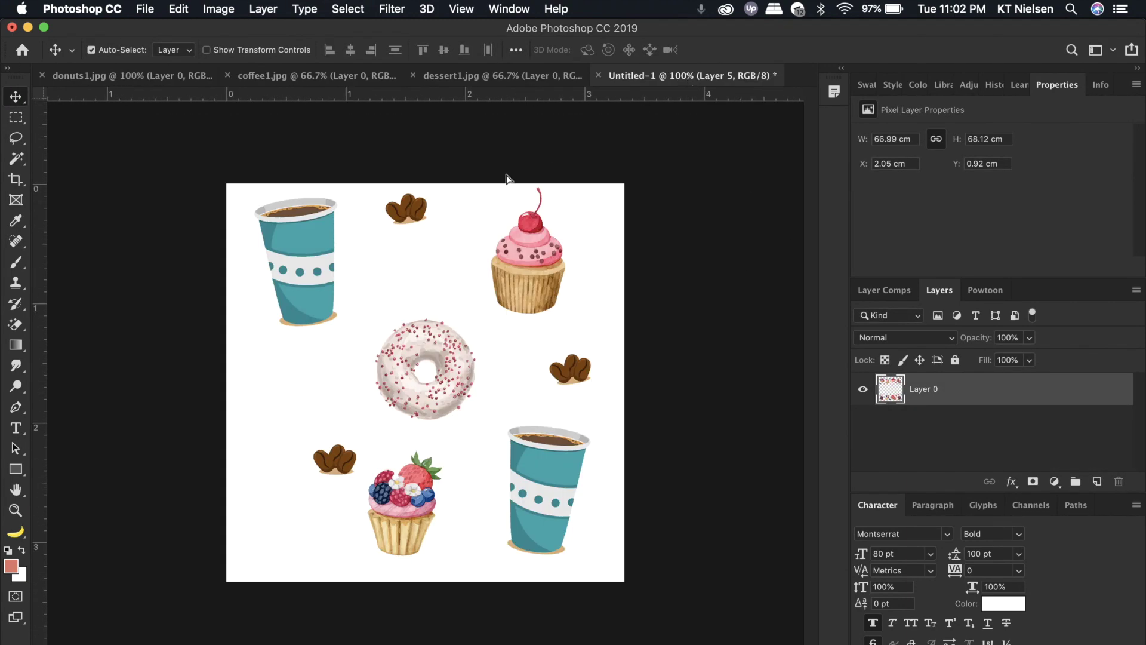
- Paste a raspberry into the tile, with copies at the left and bottom right
key("super+v")
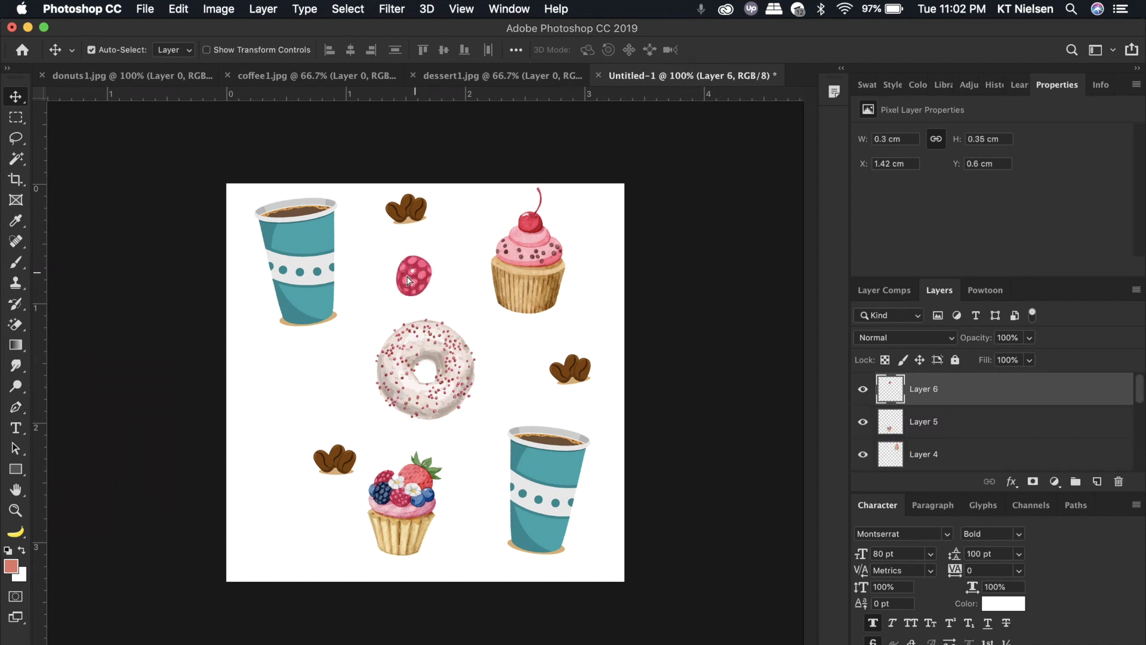
left_click_drag(415, 271, 260, 376)
left_click_drag(269, 382, 603, 549)
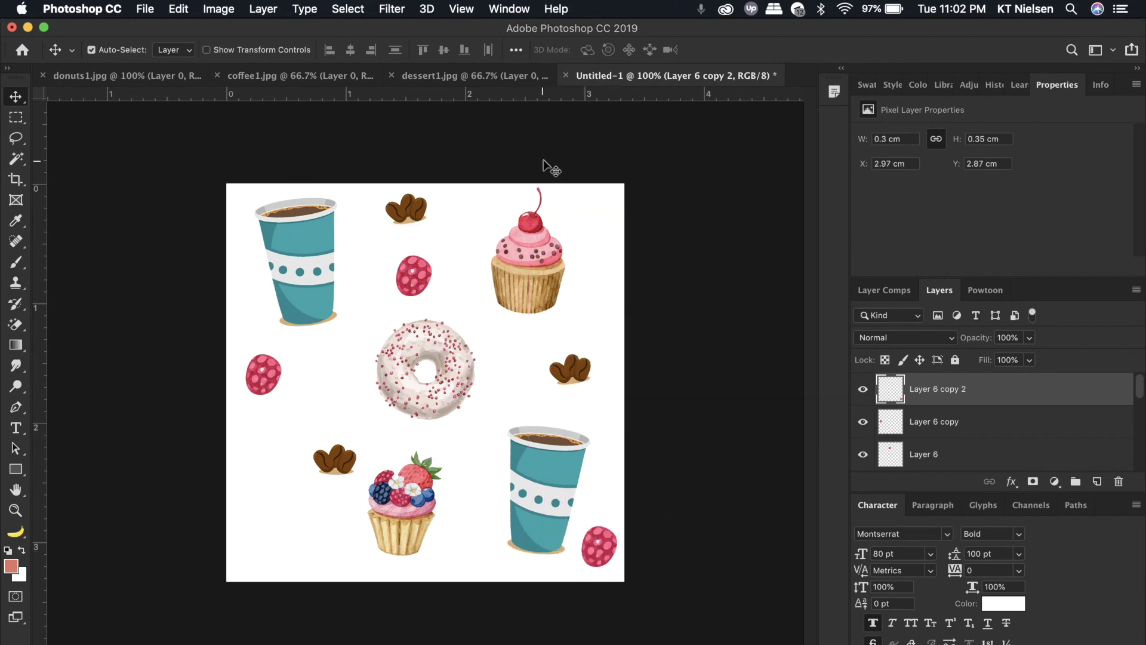
- Lasso the left blackberry in dessert1.jpg and place it plus copies around the tile
left_click(489, 76)
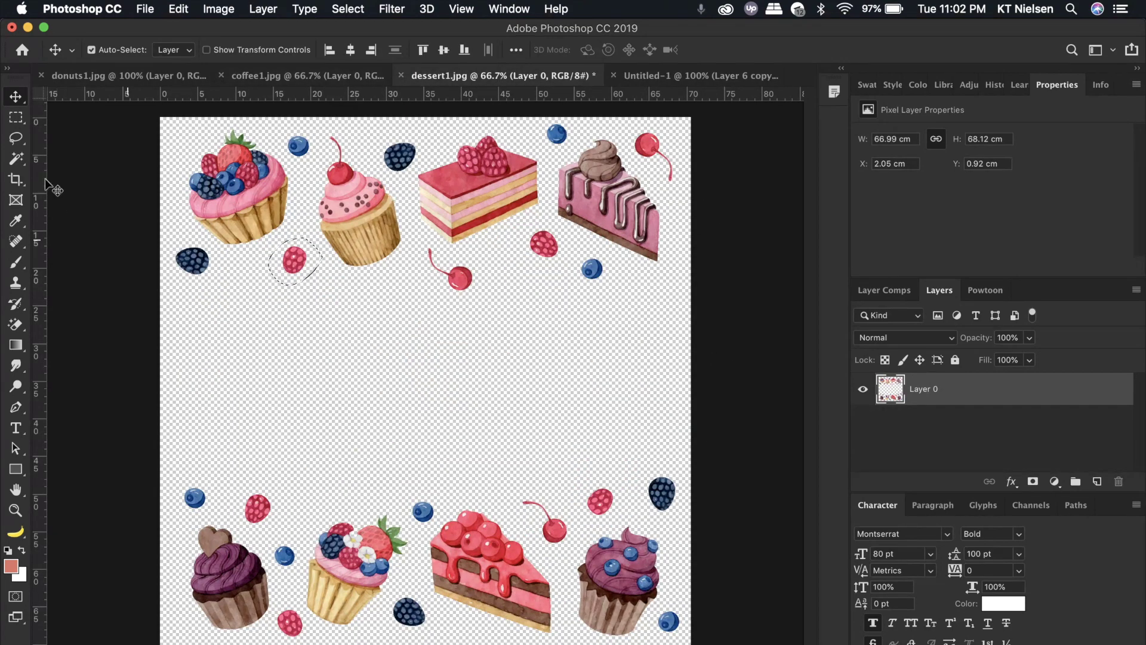
left_click(16, 137)
mouse_move(218, 266)
left_mouse_down()
mouse_move(180, 280)
mouse_move(167, 252)
mouse_move(193, 235)
mouse_move(217, 269)
left_mouse_up()
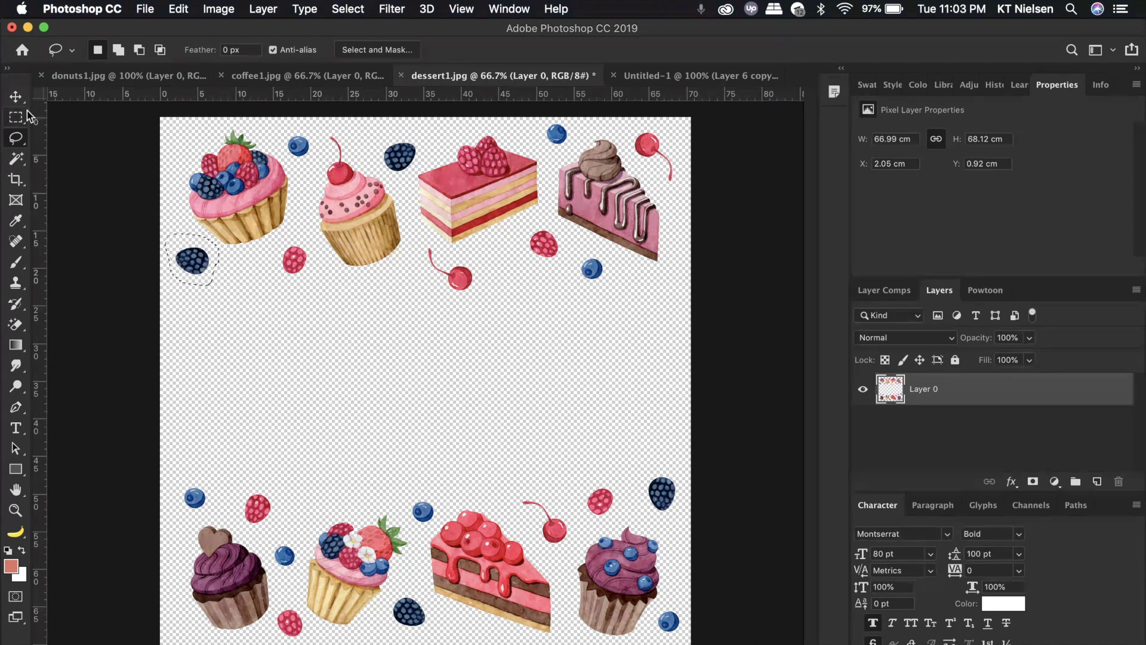
key("v")
left_click_drag(214, 253, 670, 81)
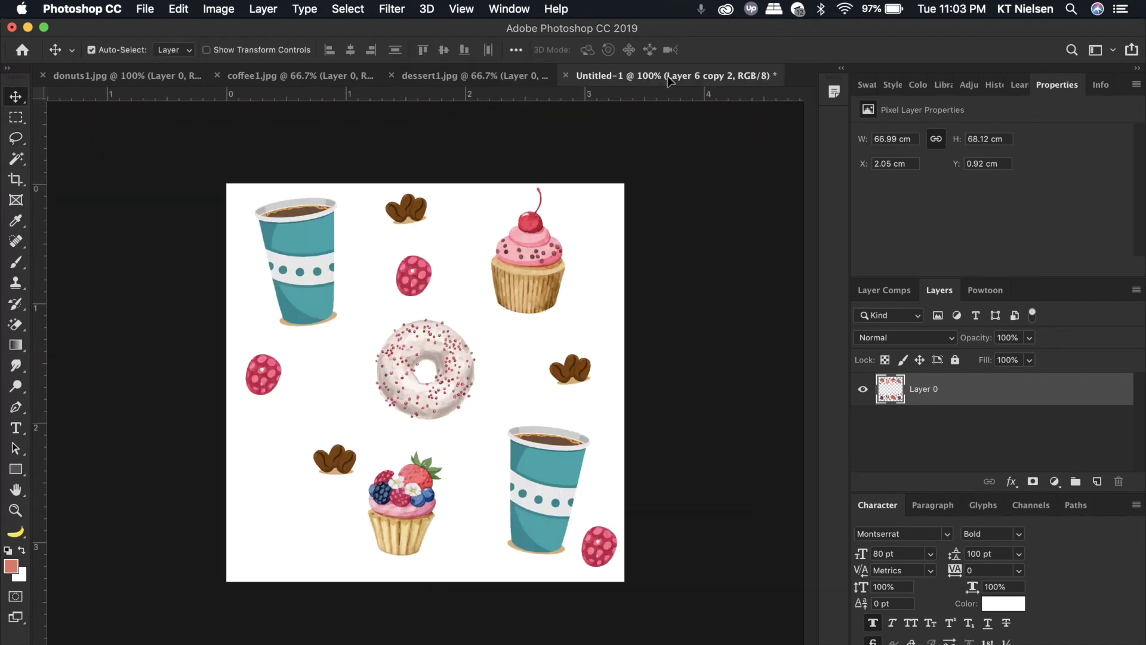
left_click_drag(291, 528, 600, 304)
- Bring in a cherry, rotate it about 52.8°, and scatter copies around the tile
left_click(483, 76)
key("l")
mouse_move(472, 253)
left_mouse_down()
mouse_move(591, 116)
mouse_move(266, 463)
left_mouse_up()
key("v")
left_click(178, 9)
left_click(203, 361)
key("Escape")
left_click(177, 9)
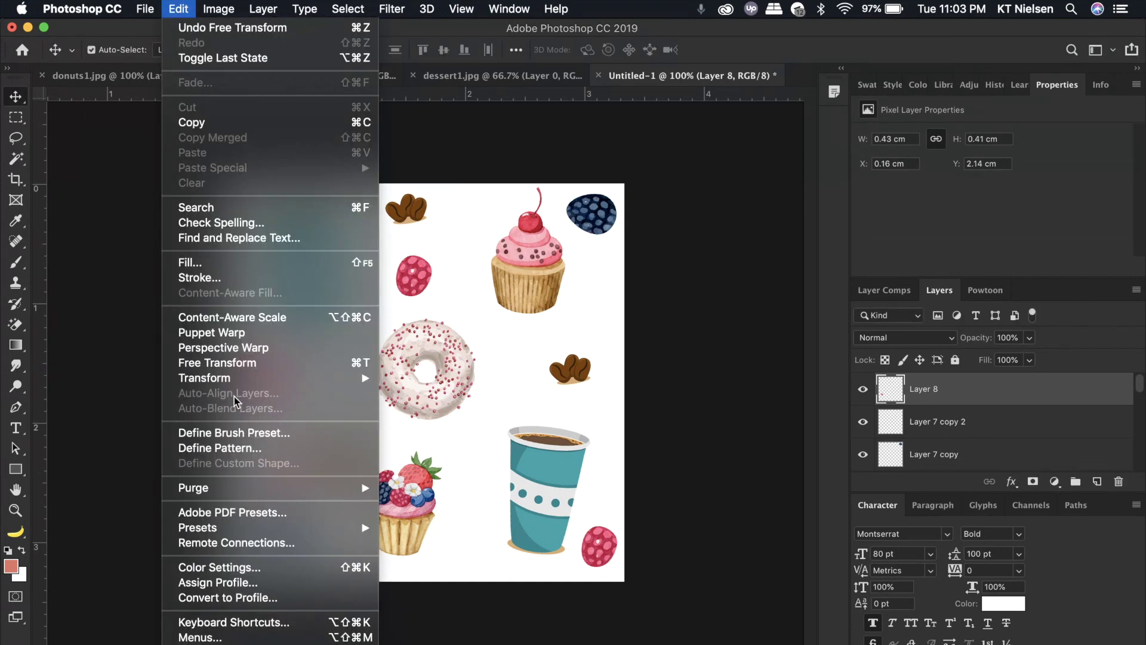
left_click(203, 361)
left_click_drag(307, 415, 362, 473)
key("Return")
mouse_move(266, 469)
left_mouse_down()
mouse_move(473, 558)
mouse_move(325, 429)
mouse_move(249, 205)
mouse_move(343, 247)
mouse_move(337, 376)
left_mouse_up()
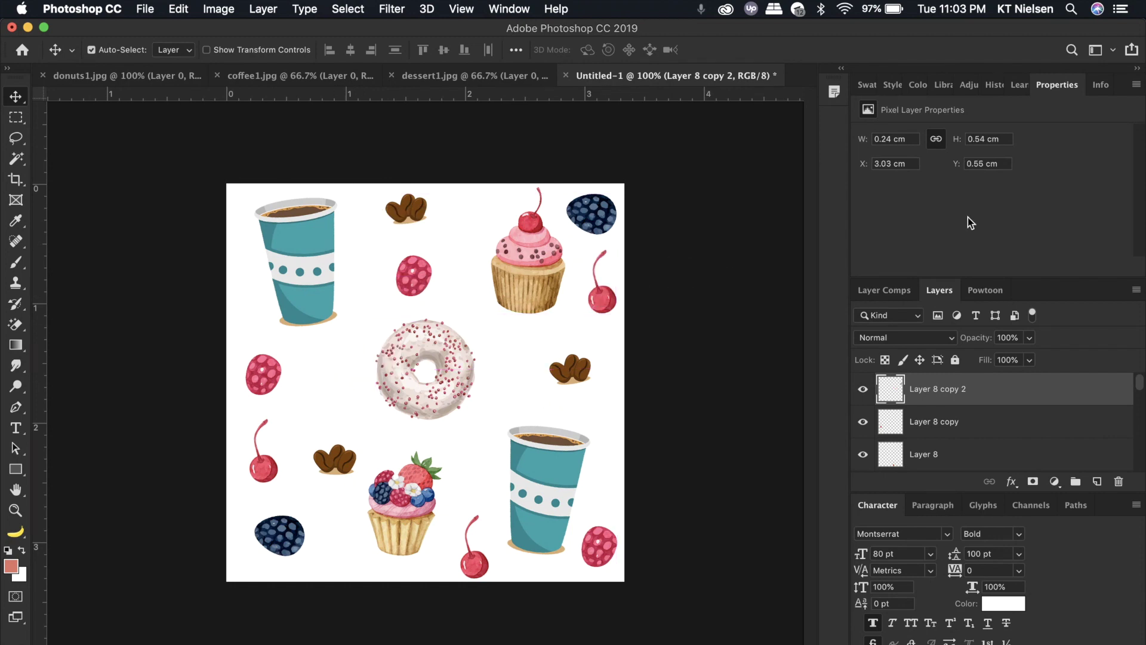
- Add blueberries with copies across the tile and nudge the lower coffee cup up and left
left_click(465, 75)
key("l")
mouse_move(410, 504)
left_mouse_down()
mouse_move(460, 494)
mouse_move(423, 511)
mouse_move(590, 292)
left_mouse_up()
left_click_drag(658, 120, 612, 487)
left_click_drag(553, 477, 537, 448)
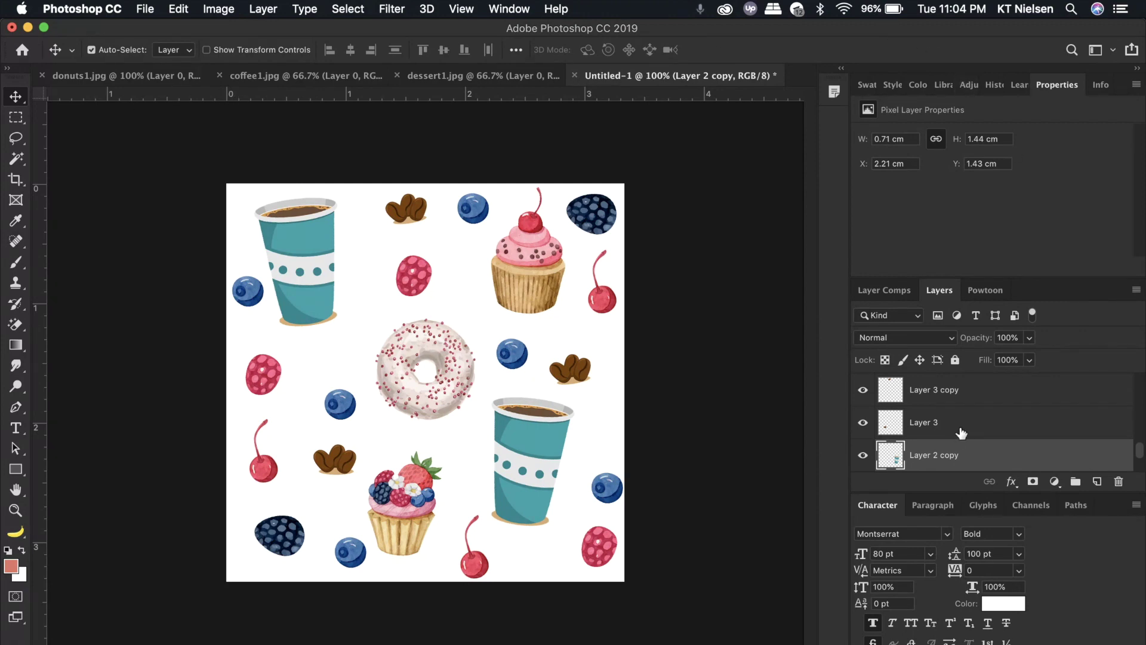
- Select all of the tile's layers in the Layers panel and combine them with Merge Layers
scroll(961, 430, "up", 3)
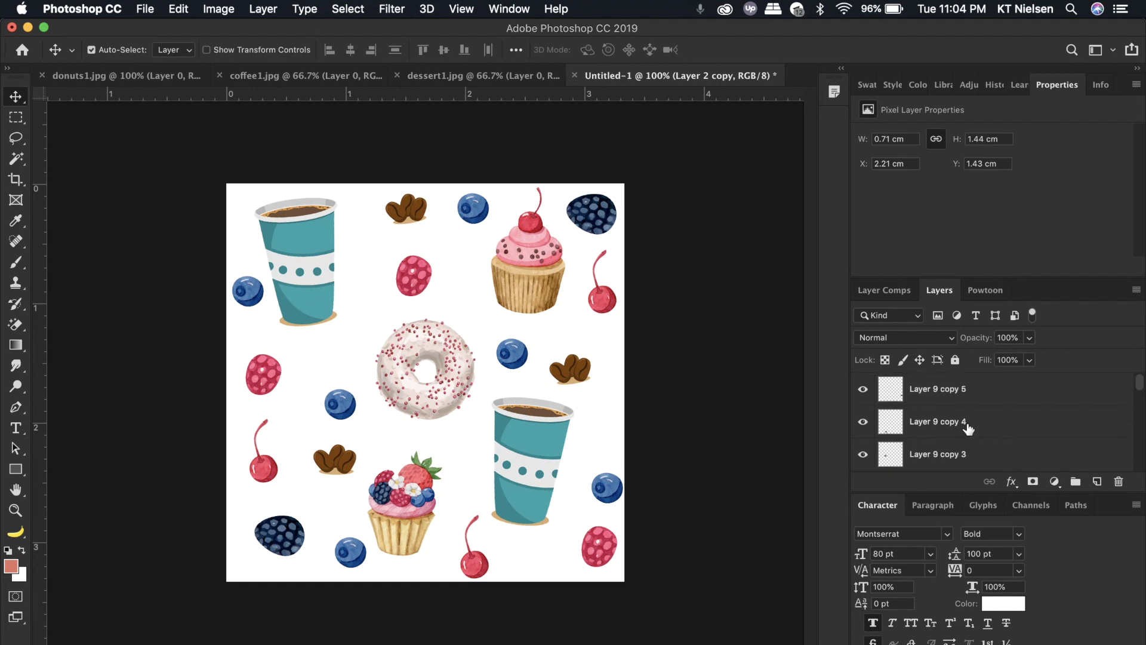
right_click(957, 386)
left_click(994, 392)
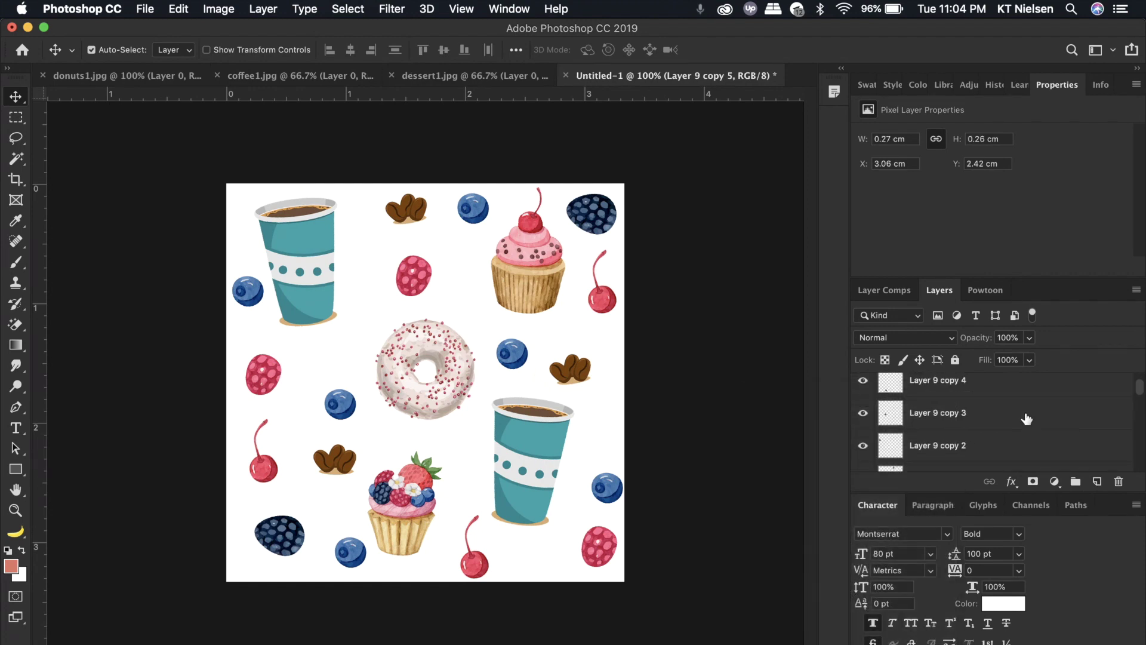
scroll(1021, 432, "down", 5)
scroll(997, 441, "down", 3)
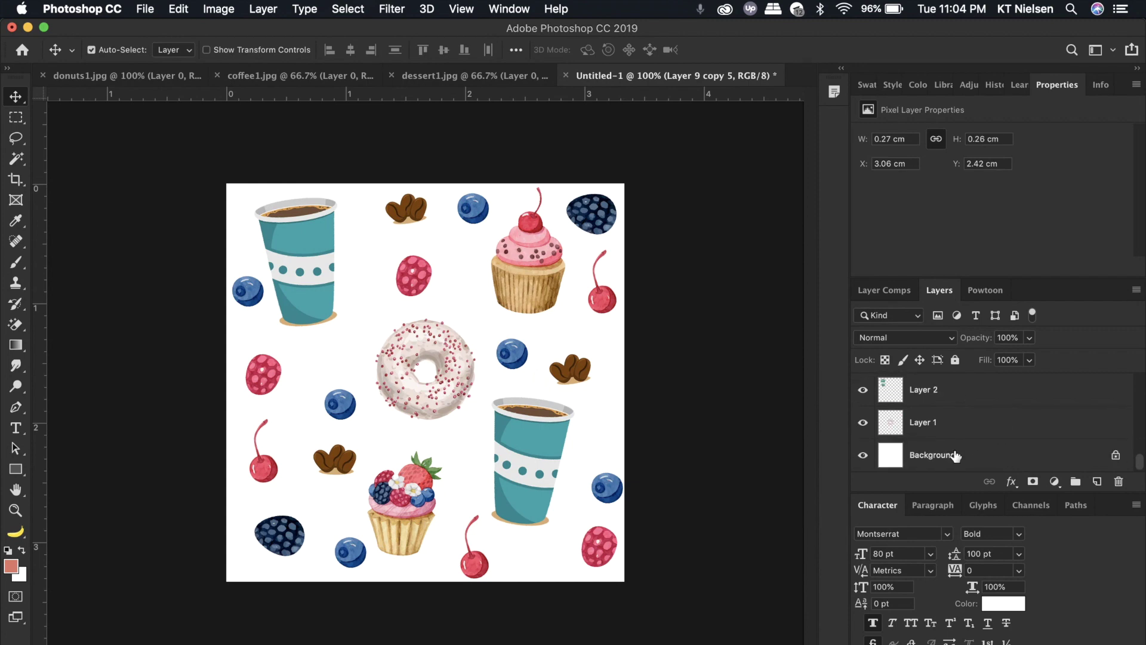
left_click(956, 455, "shift")
right_click(971, 394)
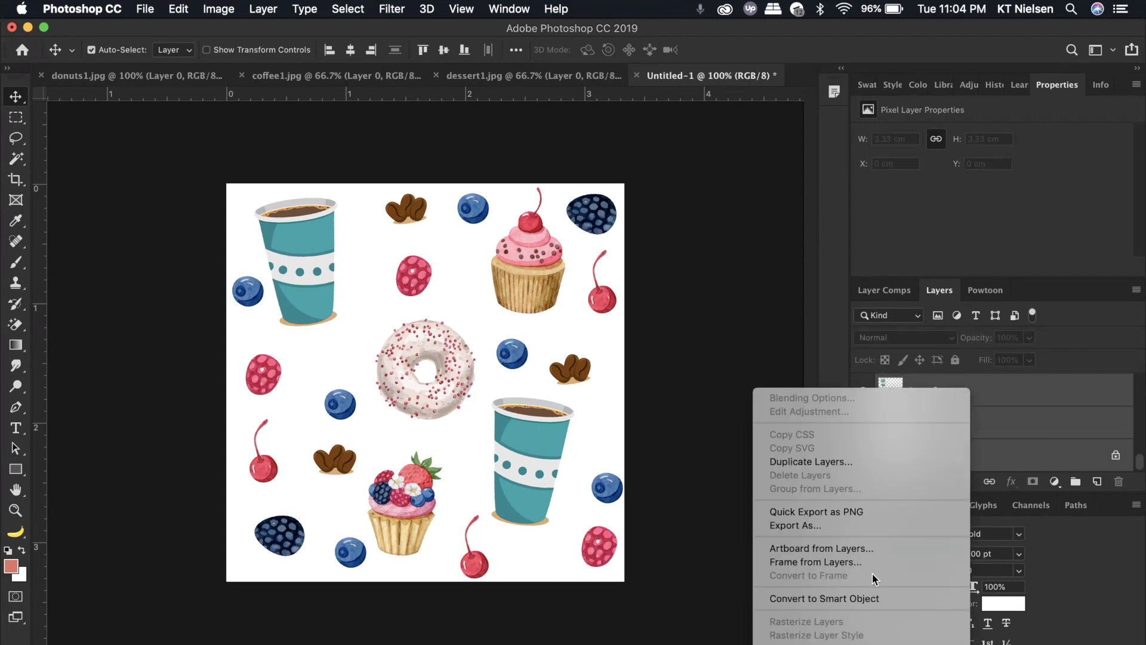
left_click(865, 453)
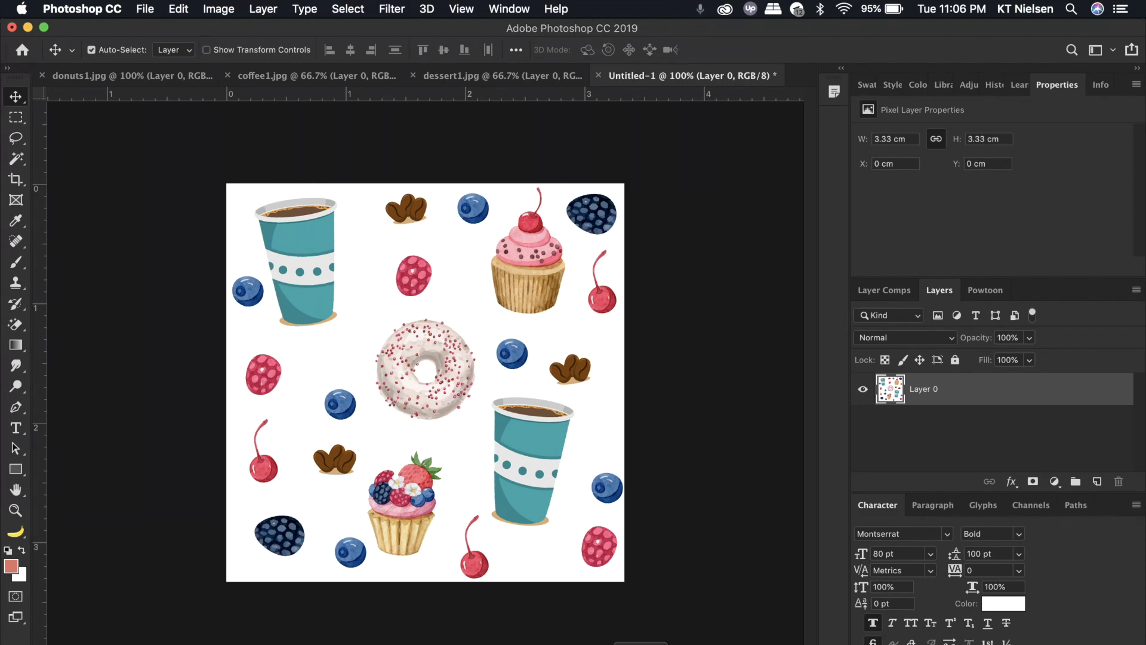
left_click(179, 9)
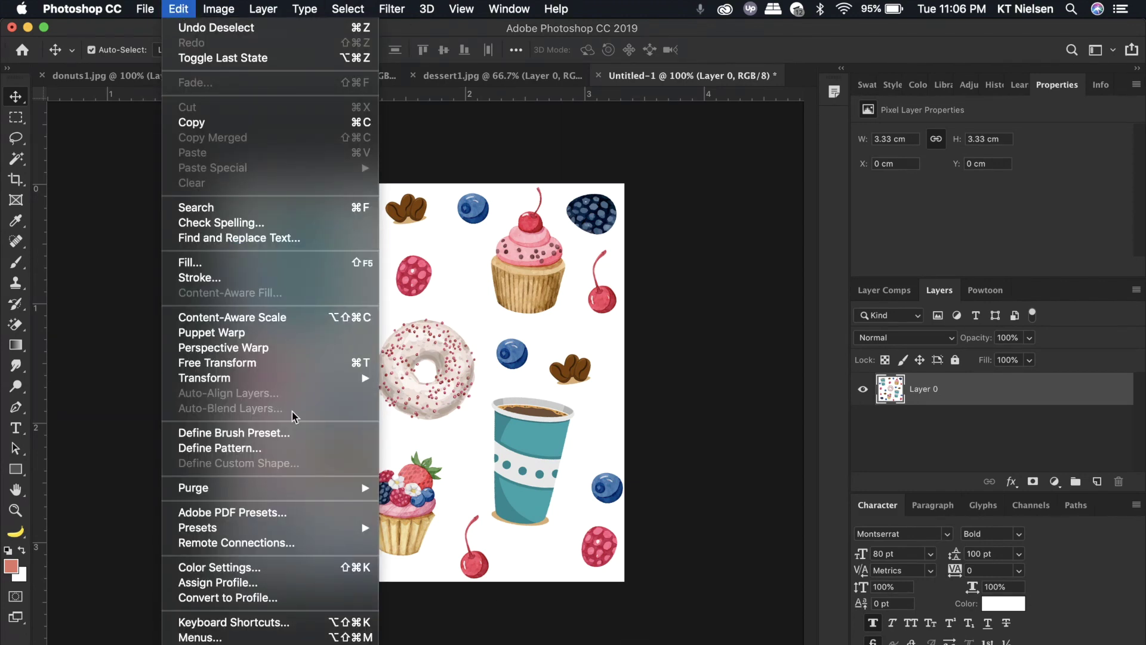
- Use Define Pattern to store the merged tile under the name 'Morning Coffee'
left_click(263, 449)
type("Mo")
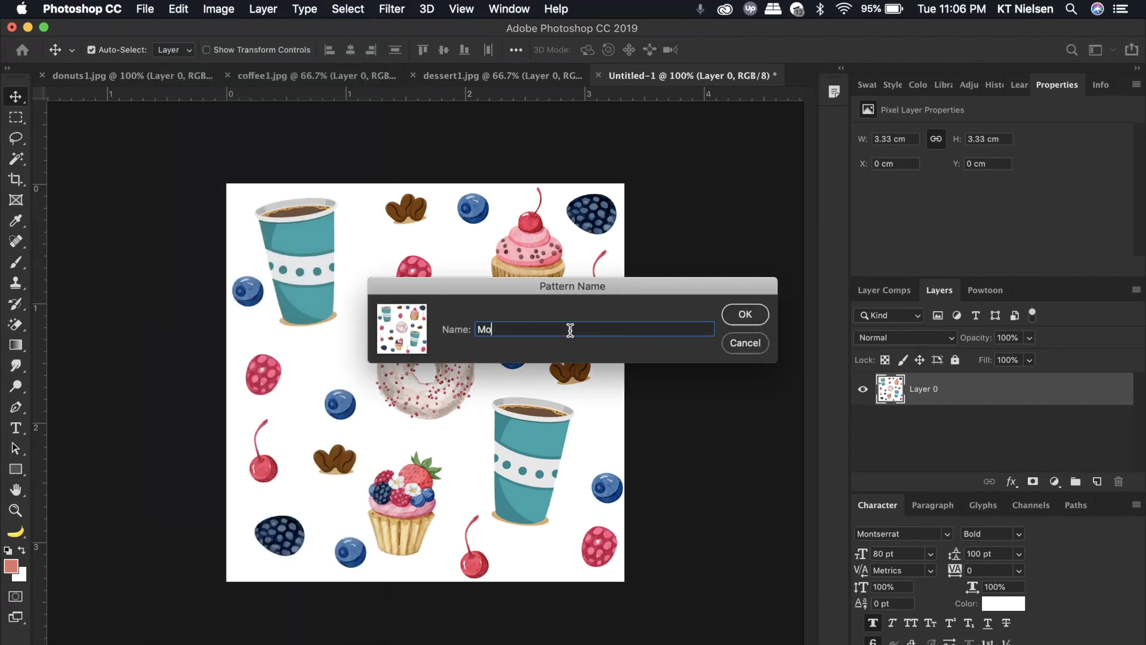
type("rning Coffee")
left_click(740, 314)
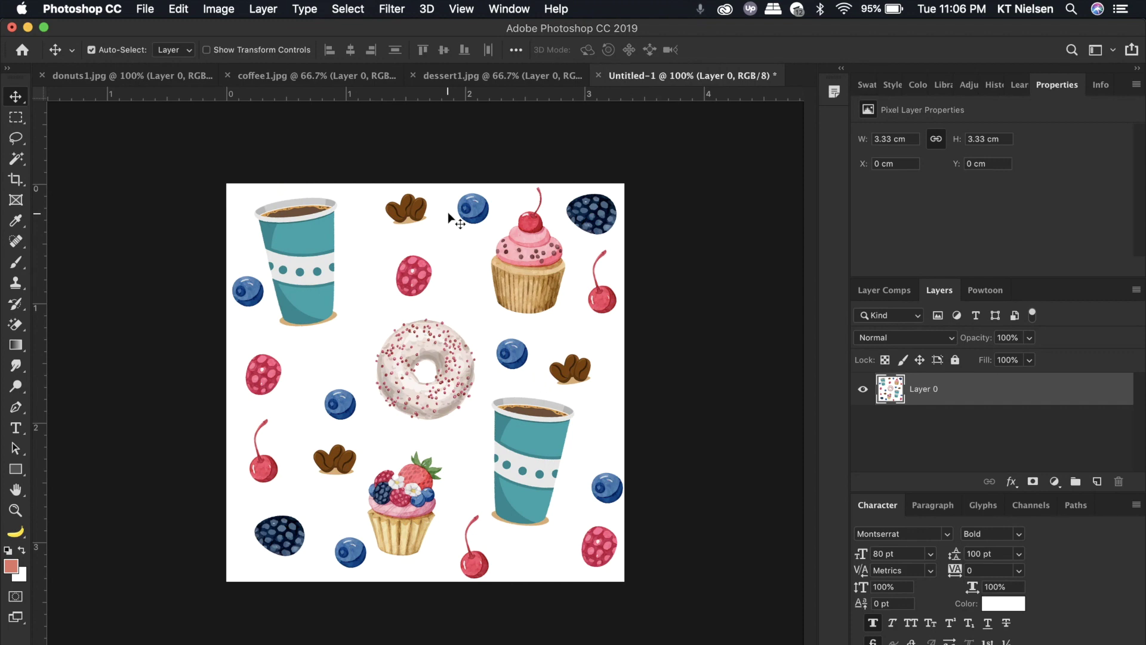
left_click(144, 9)
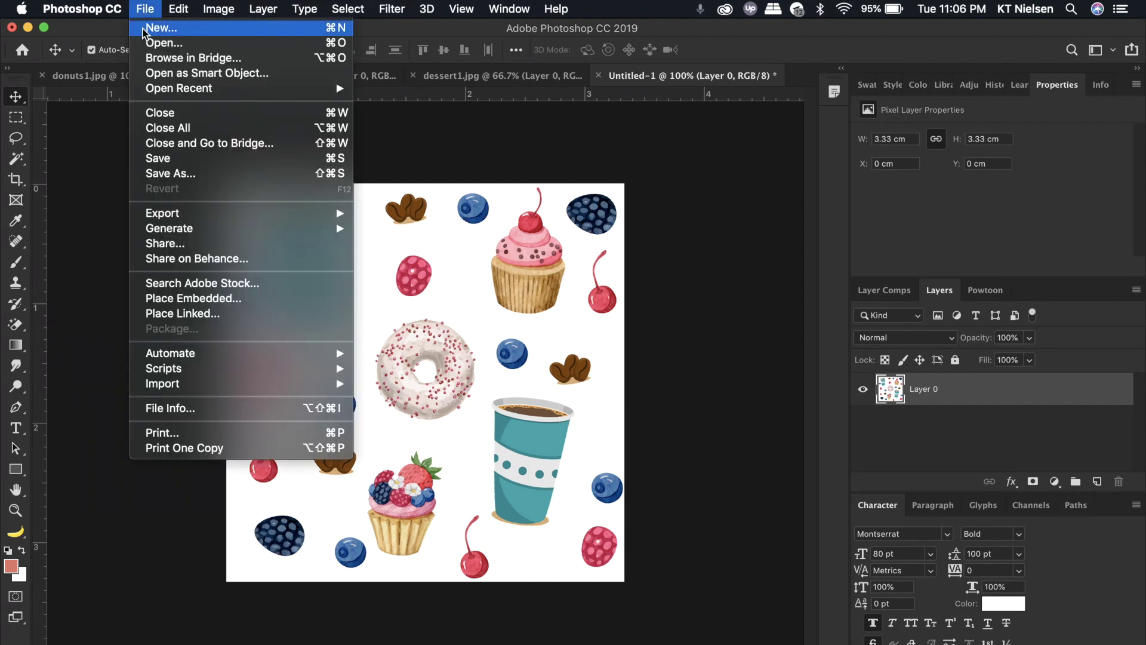
- Create a new 1000 × 1000 px white document, Untitled-2, and zoom out to show the whole page
left_click(143, 28)
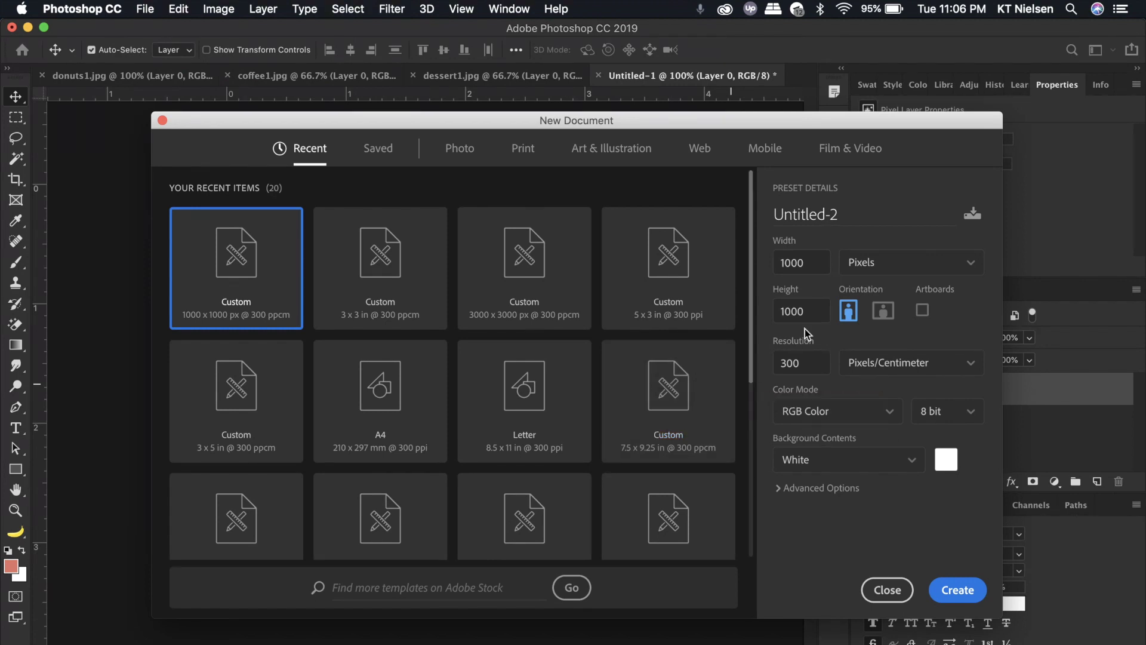
double_click(558, 255)
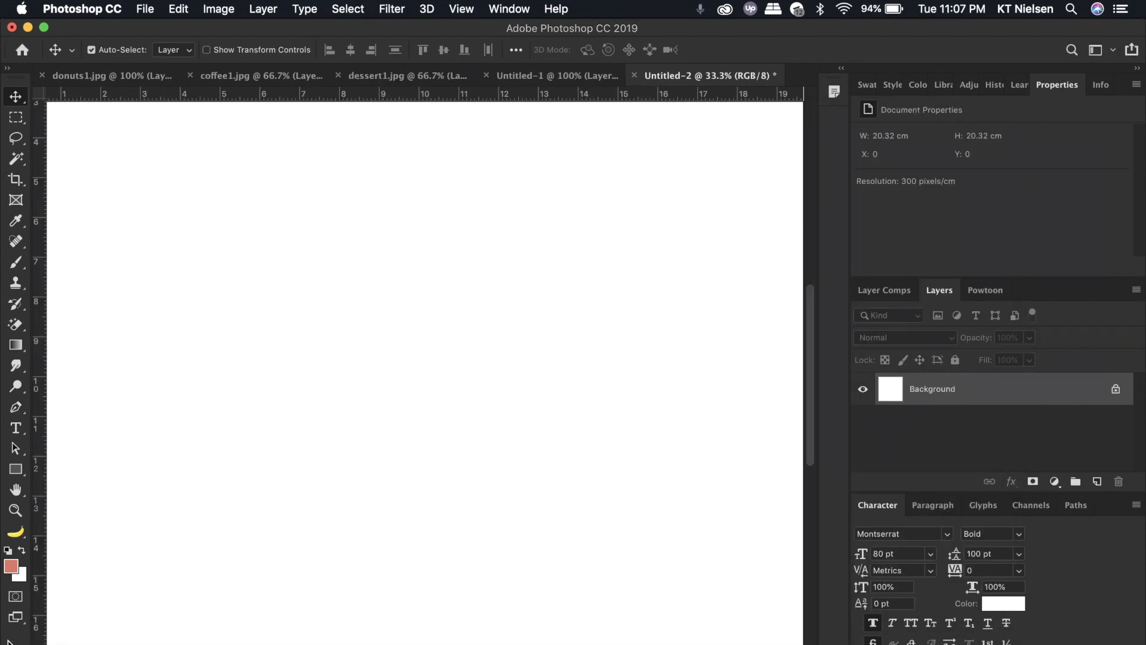
key("super+minus")
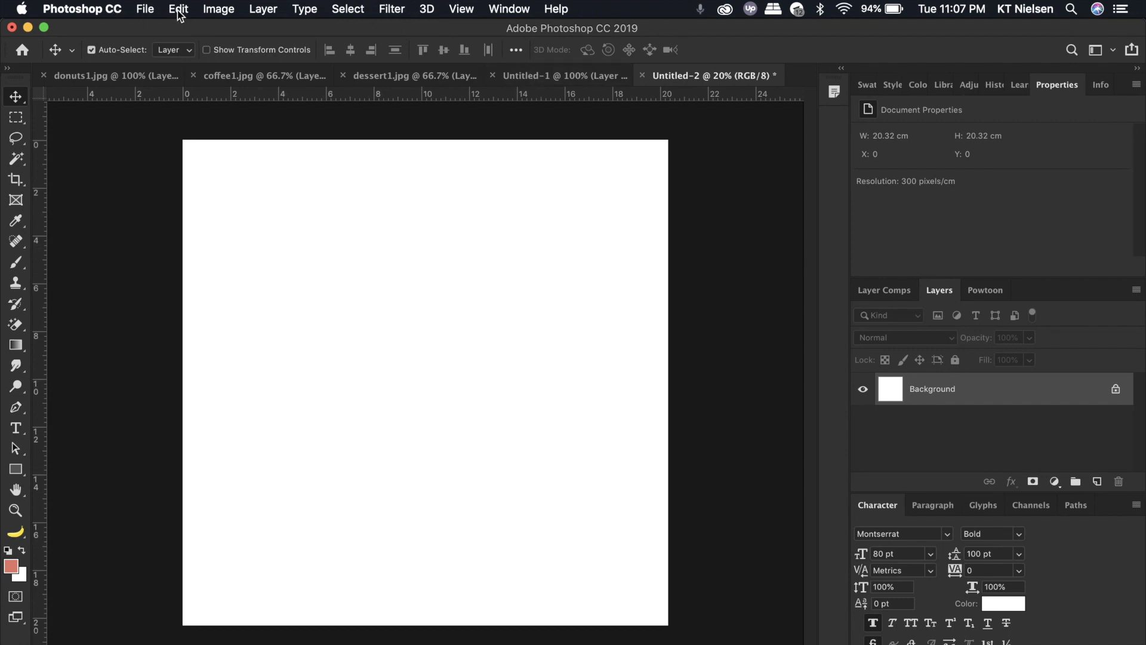
- Add a Pattern Fill 1 layer tiling the Morning Coffee pattern across Untitled-2
left_click(261, 11)
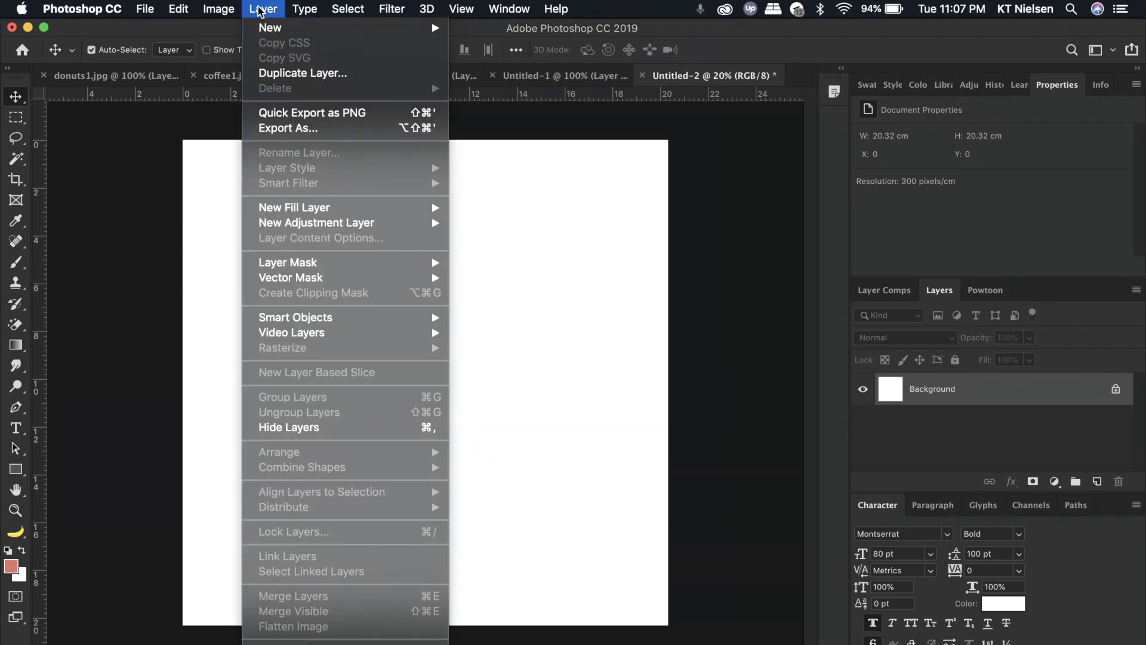
mouse_move(308, 212)
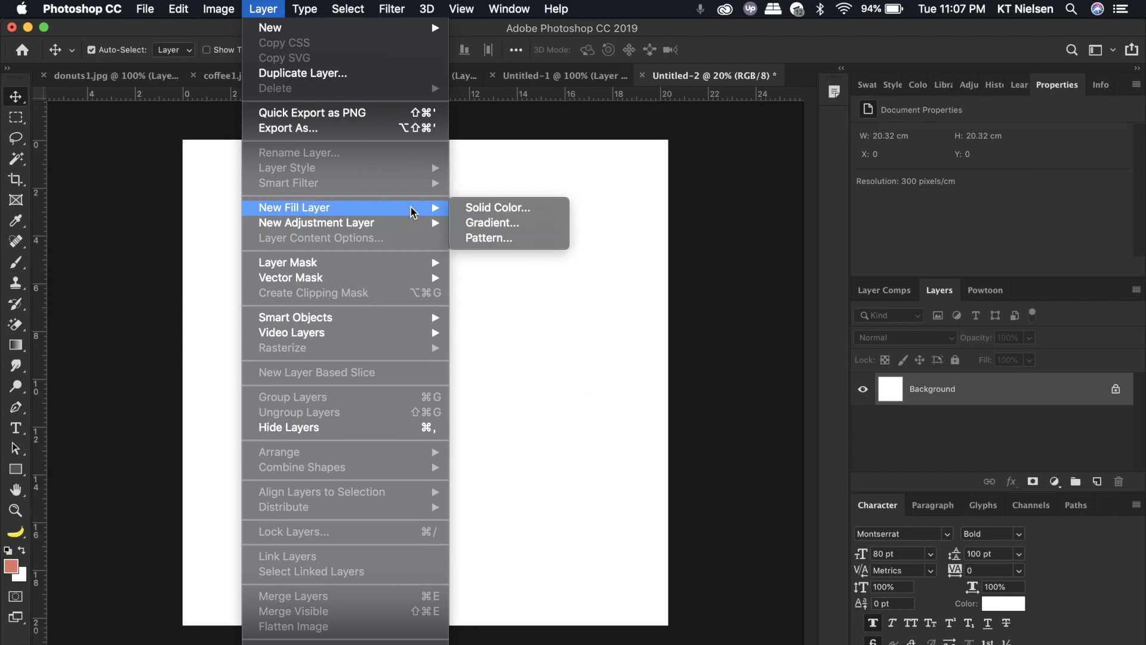
left_click(532, 246)
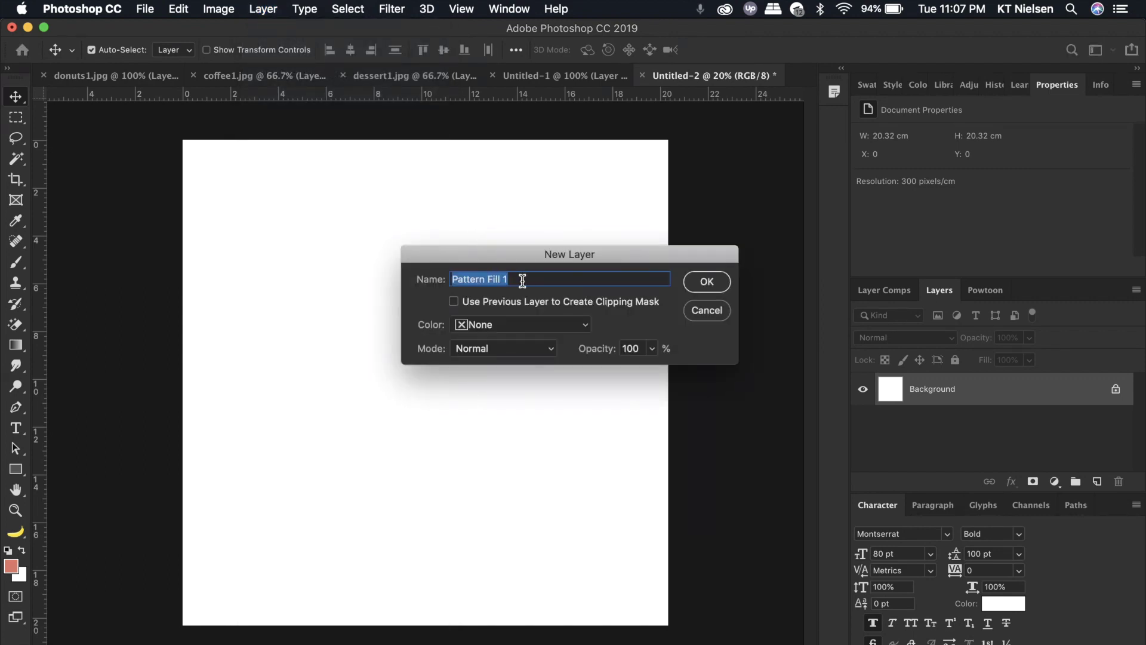
left_click(708, 282)
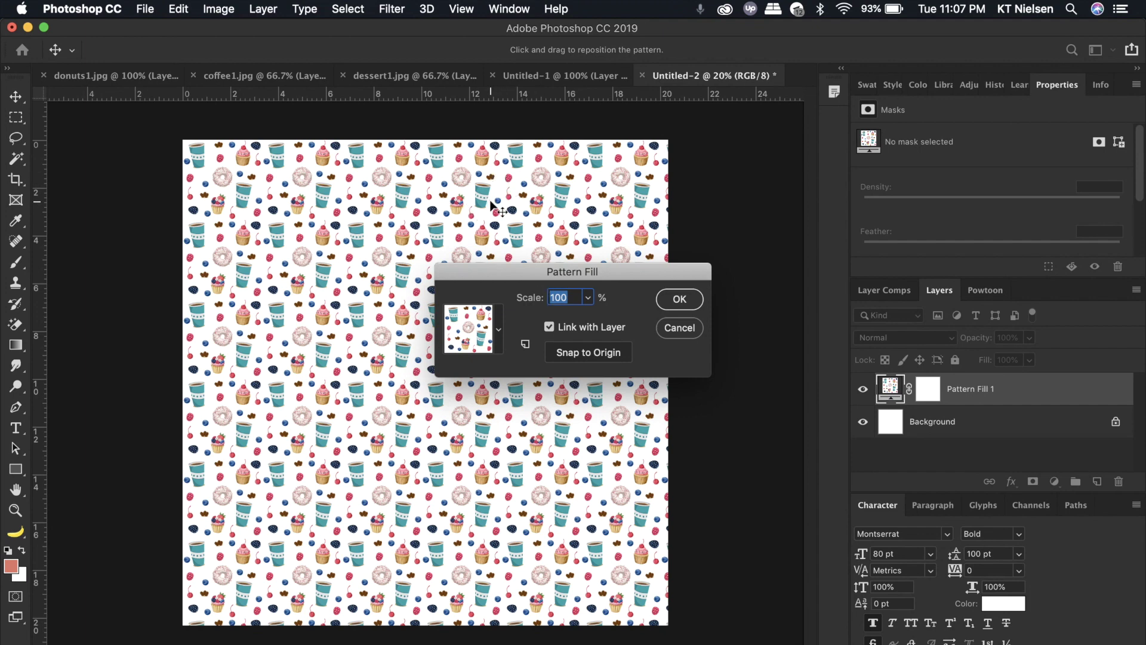
left_click(588, 297)
- Set the Morning Coffee pattern fill's scale to 300% and nudge its offset on the page
mouse_move(590, 317)
left_mouse_down()
mouse_move(607, 318)
mouse_move(595, 313)
left_mouse_up()
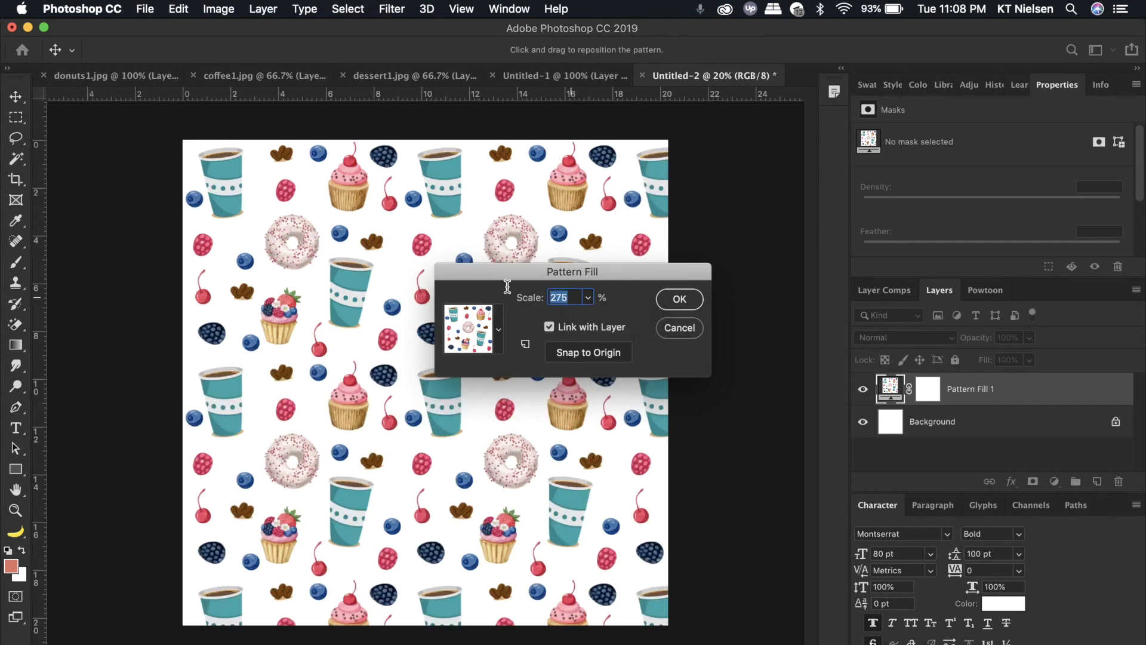
type("300")
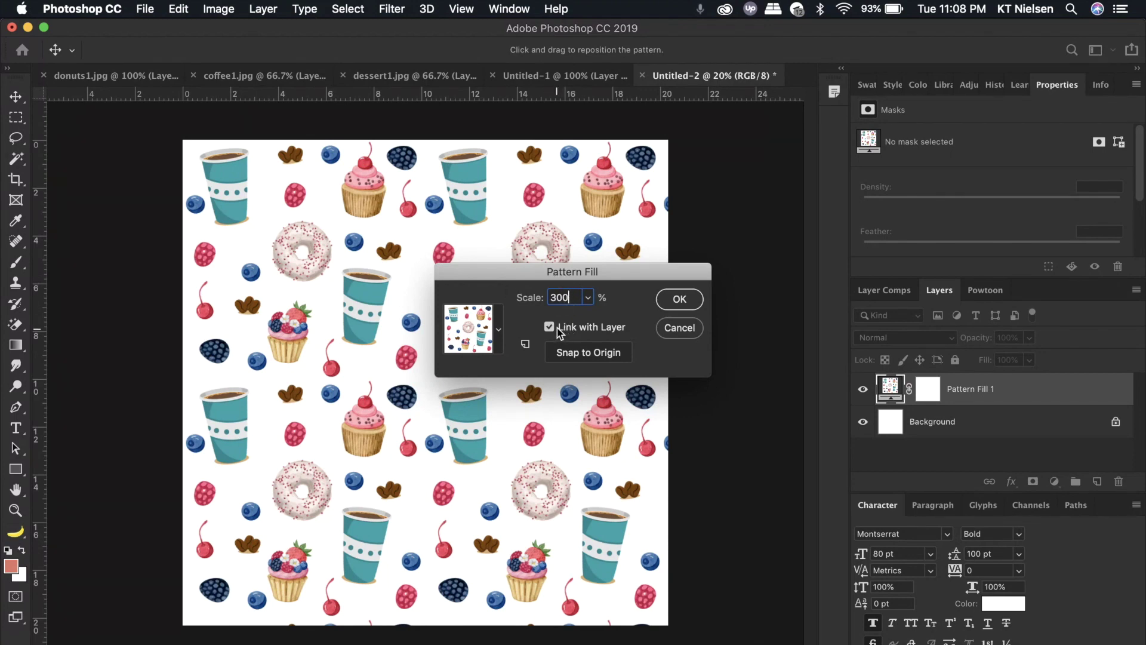
left_click(689, 298)
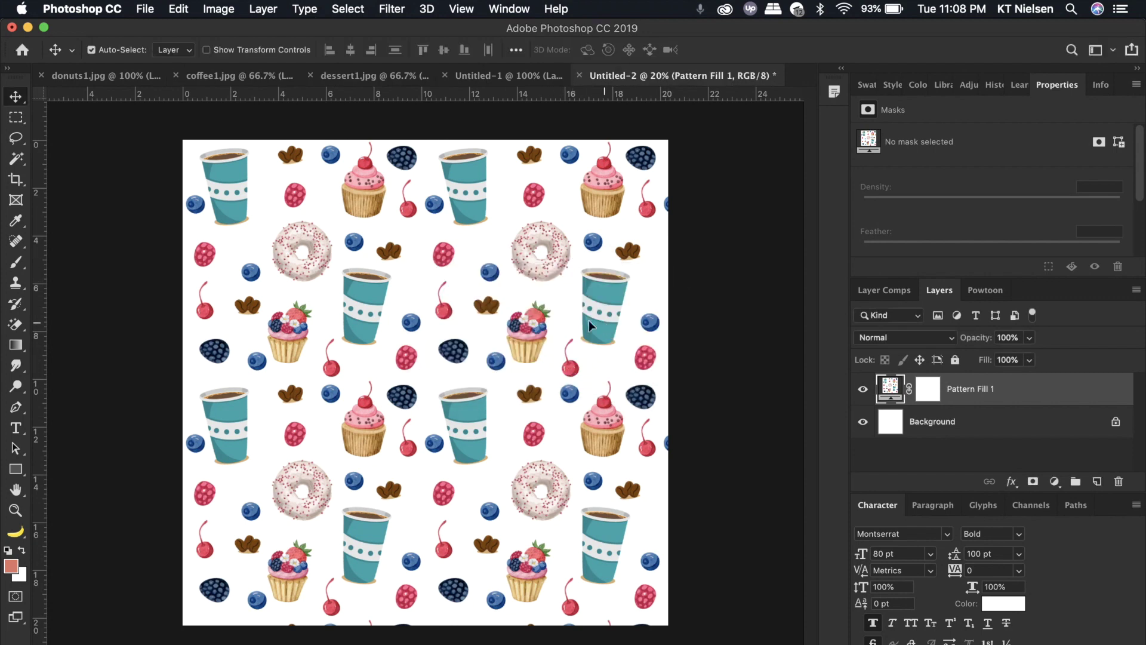
mouse_move(590, 325)
left_mouse_down()
mouse_move(468, 301)
mouse_move(593, 325)
left_mouse_up()
- Reposition the Morning Coffee tiling so a donut sits near the top-left corner
left_click_drag(567, 256, 467, 256)
left_click_drag(595, 361, 258, 427)
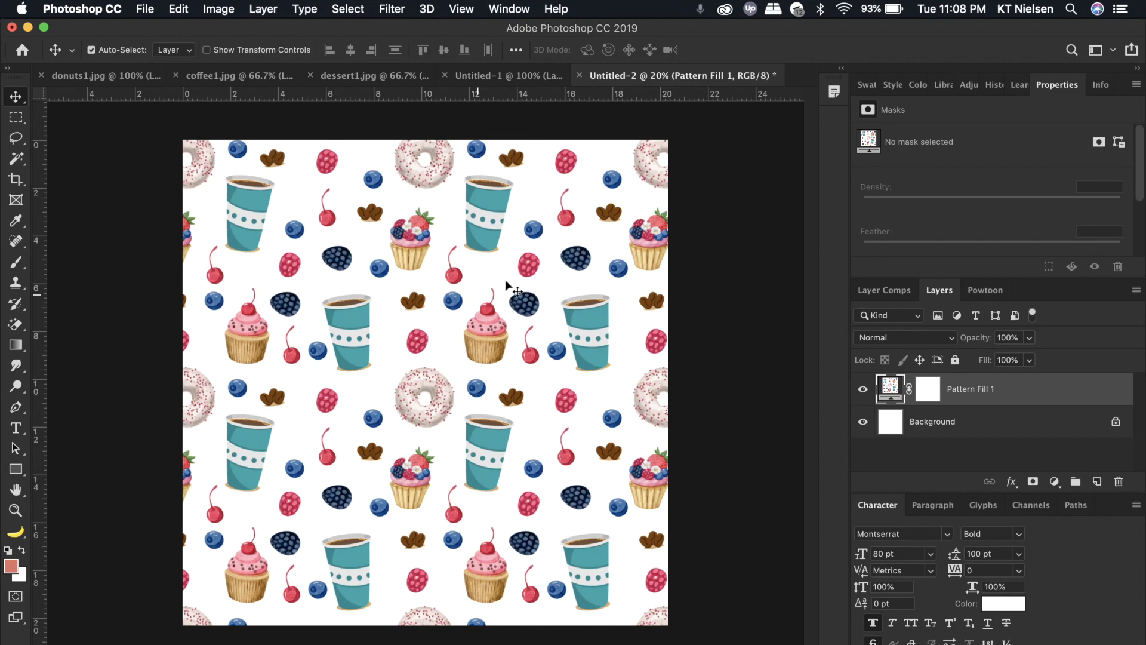
left_click_drag(483, 222, 510, 212)
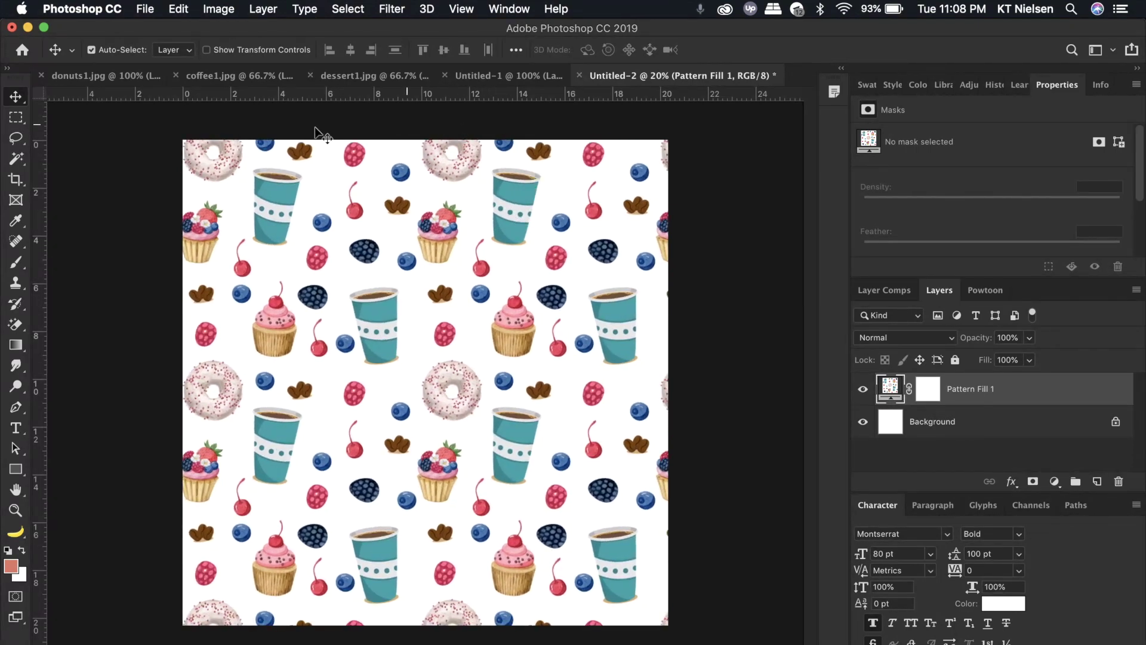
left_click_drag(380, 316, 418, 231)
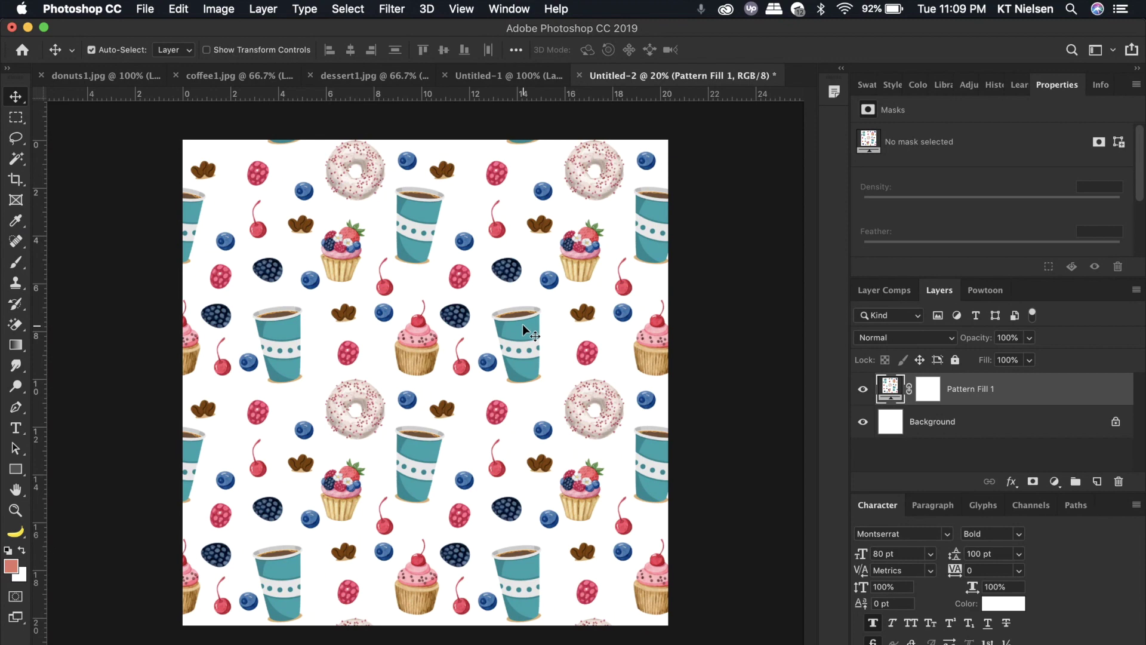
left_click_drag(483, 332, 536, 346)
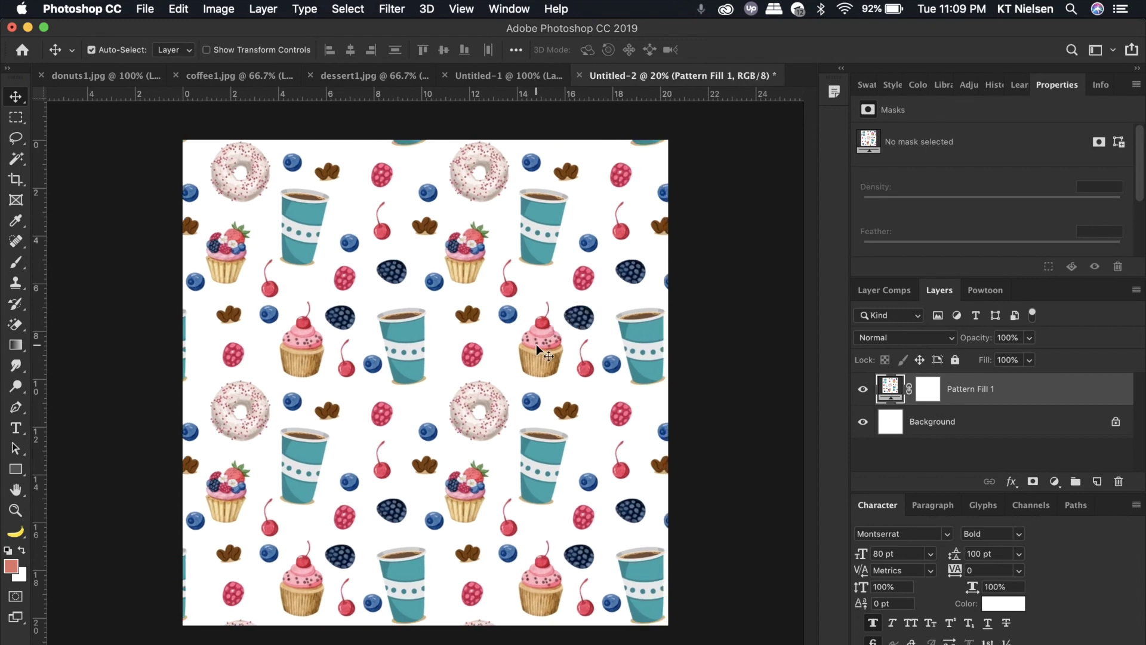